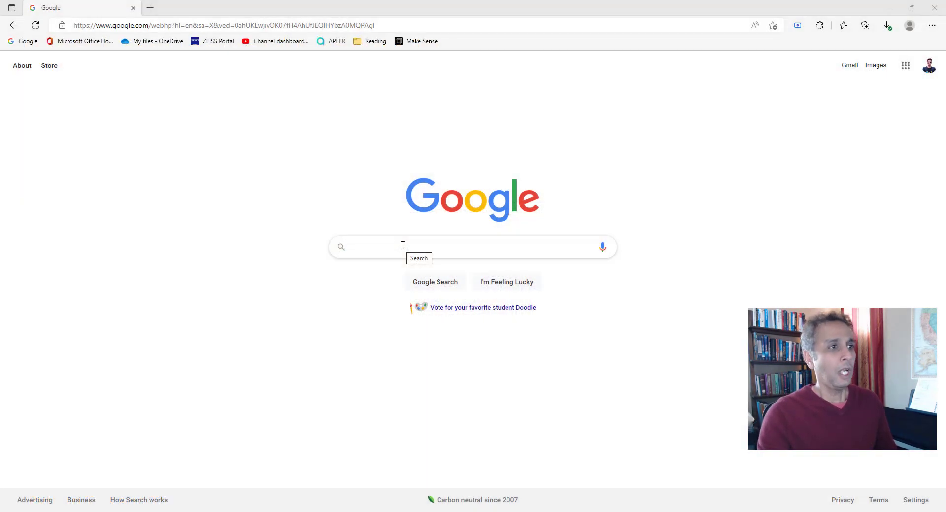
# Step: Search Google for 'napari' and open the napari.org home page
pyautogui.click(403, 245)
pyautogui.write('napari')
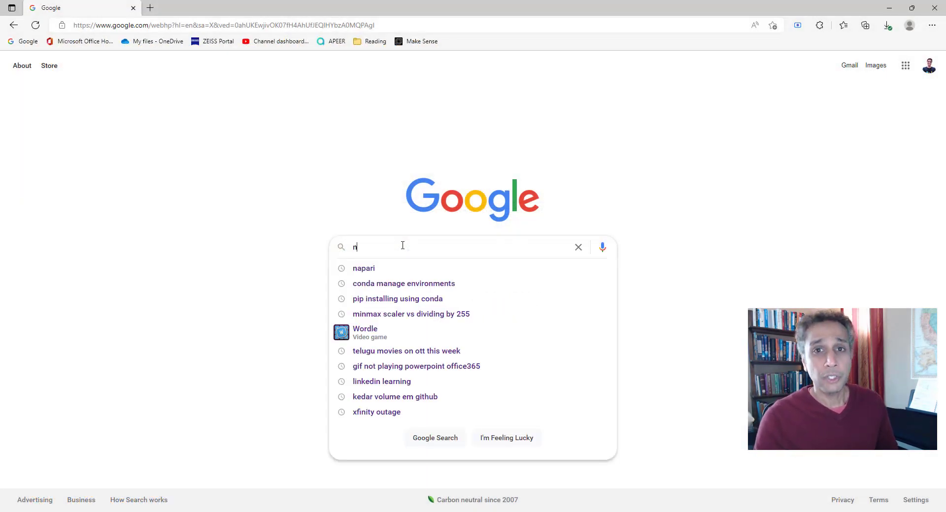
pyautogui.press('Return')
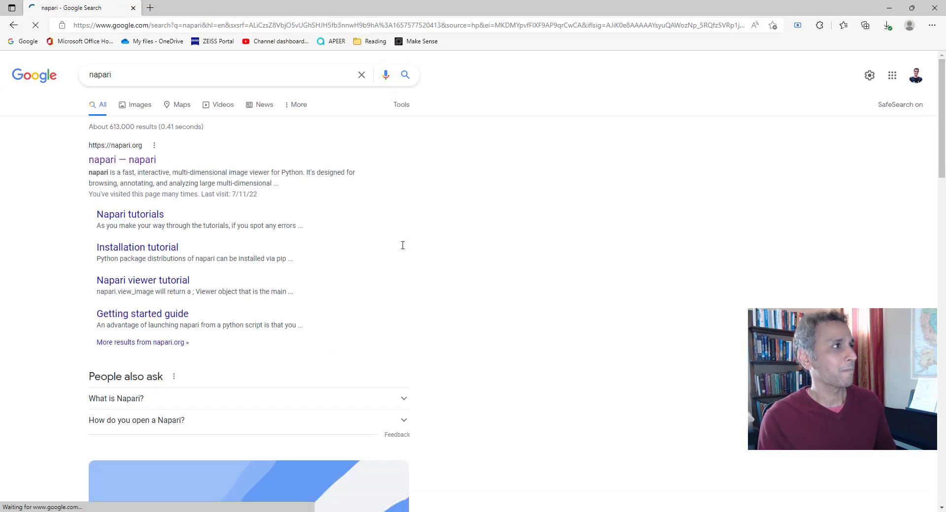
pyautogui.click(132, 165)
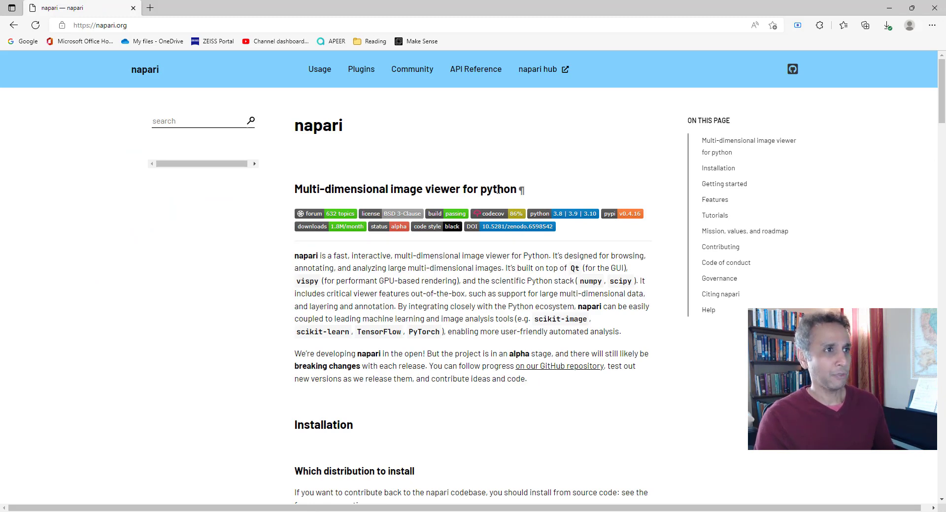
pyautogui.moveTo(340, 255); pyautogui.dragTo(403, 274)
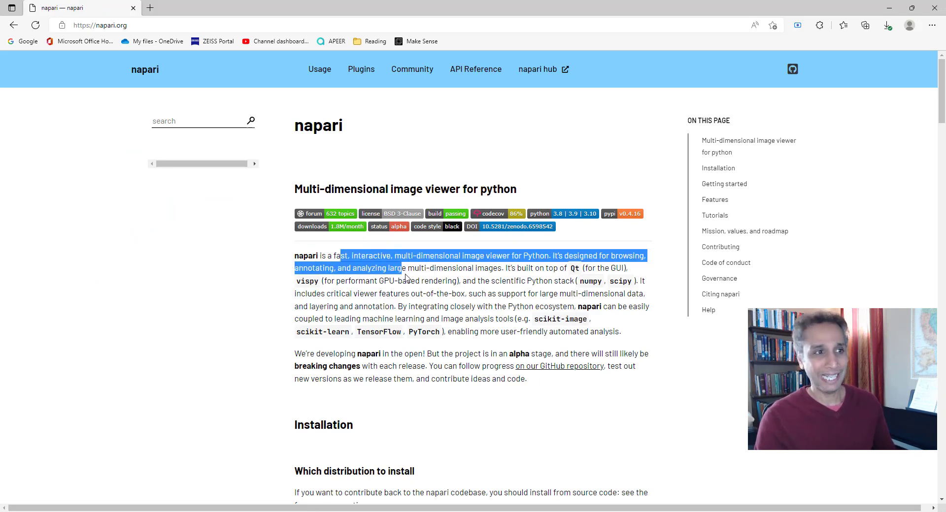
pyautogui.click(448, 282)
# Step: Scroll down to the 'Which distribution to install' heading on napari.org
pyautogui.scroll(-1, 464, 285)
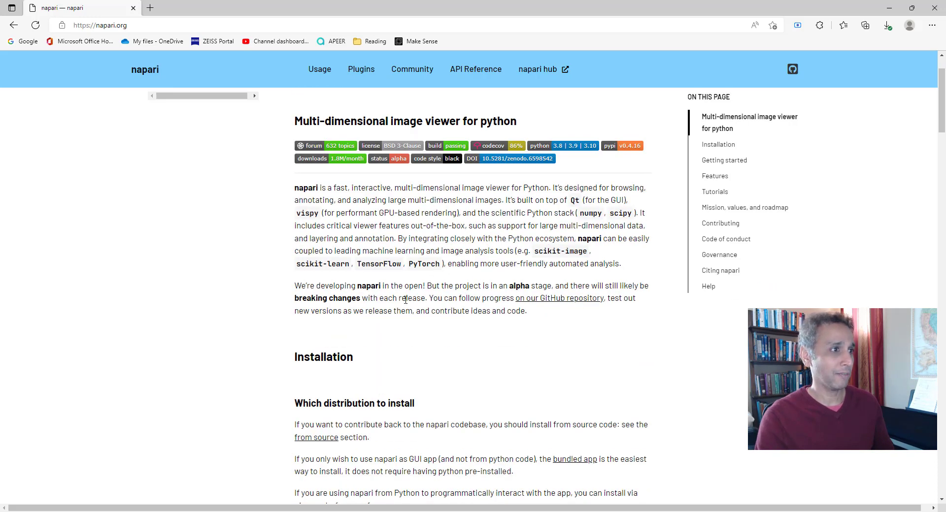
pyautogui.scroll(-2, 406, 306)
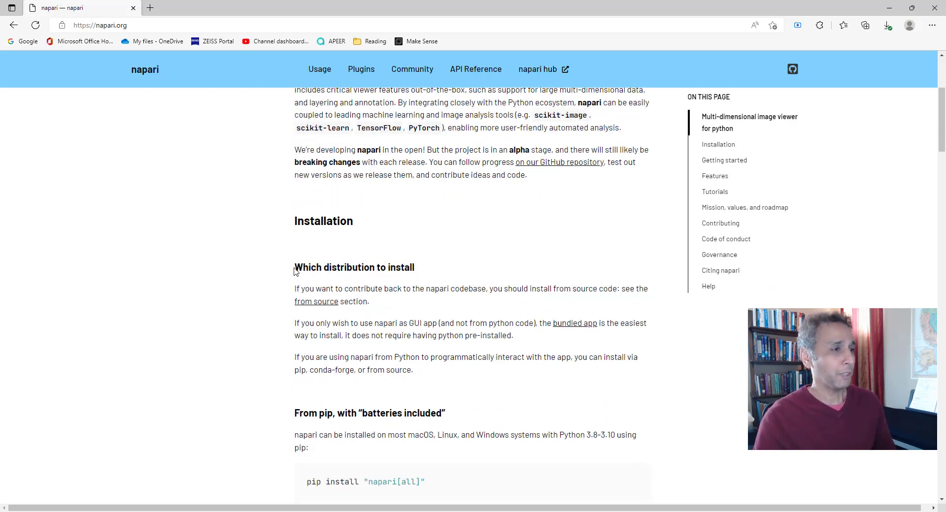
pyautogui.moveTo(295, 271); pyautogui.dragTo(432, 271)
pyautogui.click(450, 350)
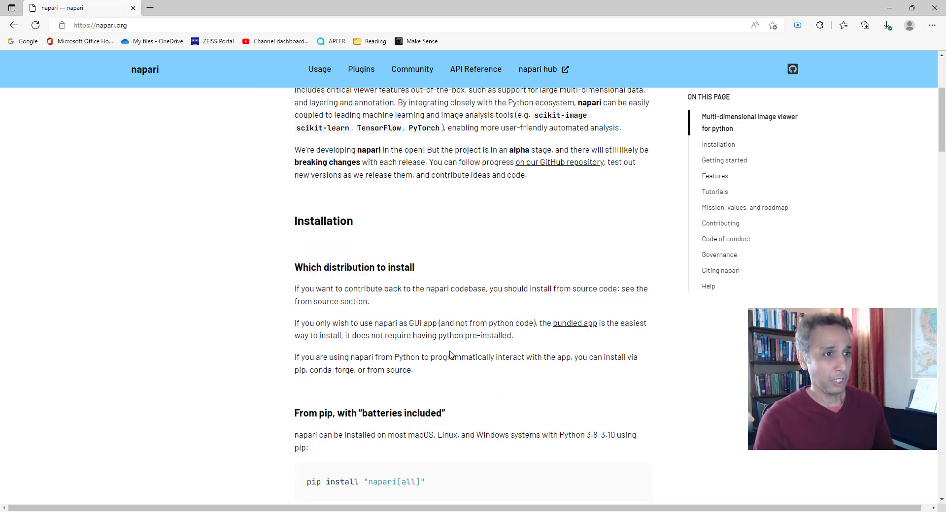
# Step: Highlight the pip install "napari[all]" command and the three-line conda setup commands
pyautogui.scroll(-2, 446, 352)
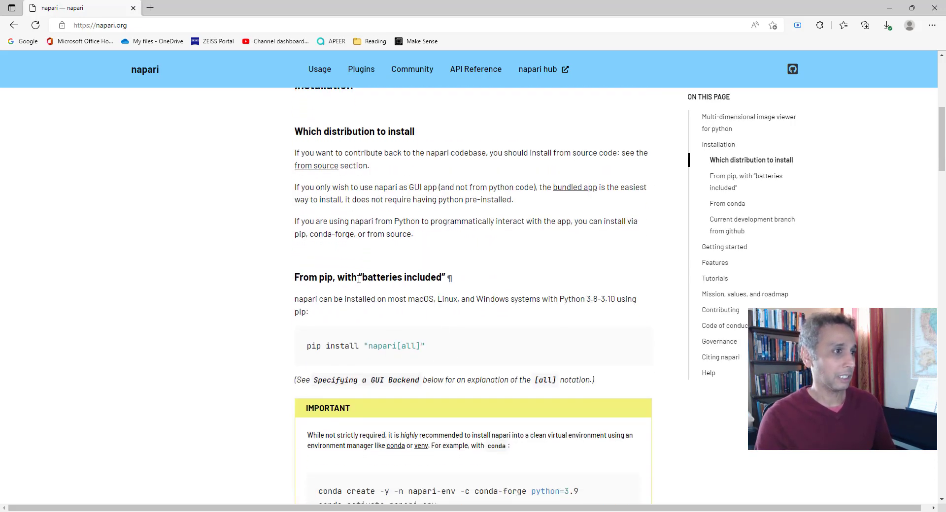
pyautogui.moveTo(307, 347); pyautogui.dragTo(439, 351)
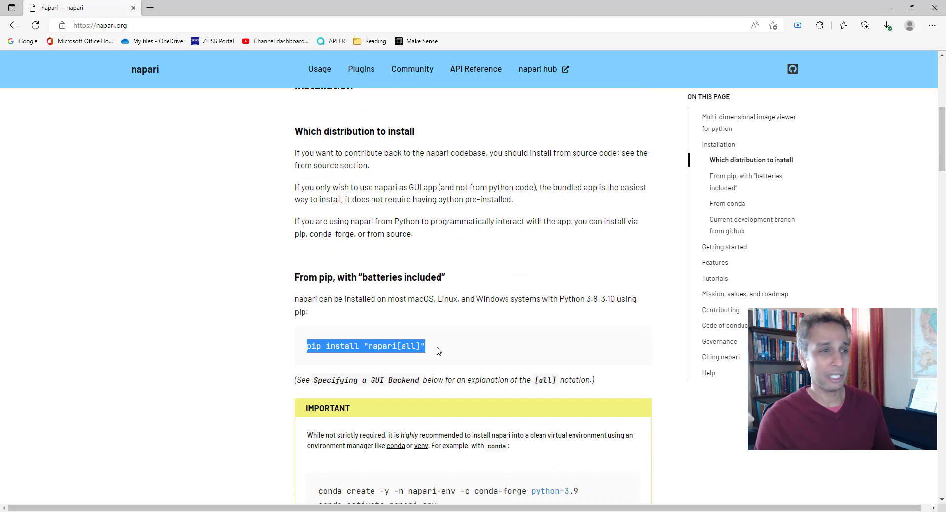
pyautogui.click(445, 380)
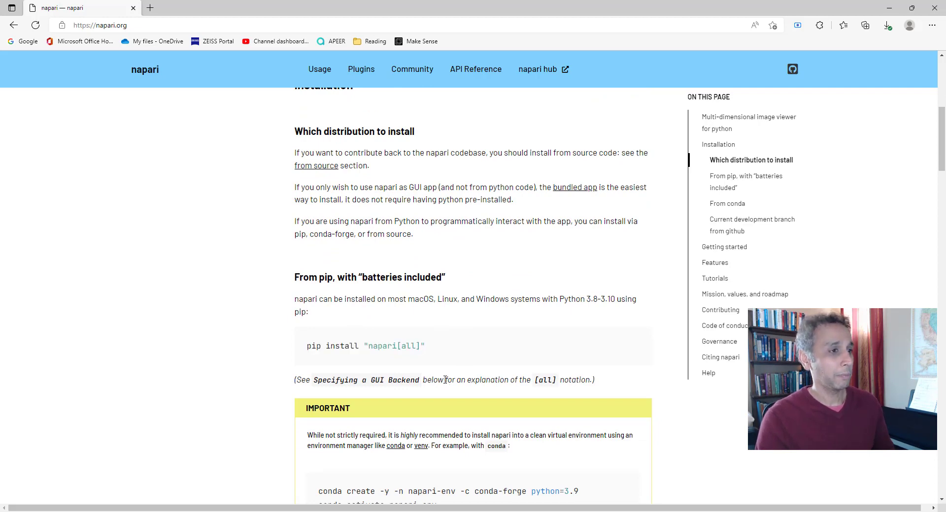
pyautogui.scroll(-2, 446, 380)
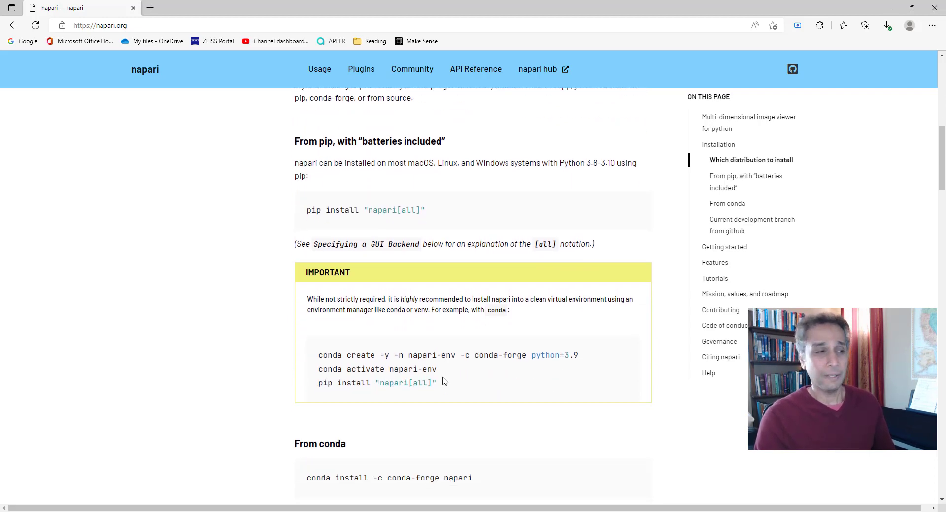
pyautogui.moveTo(318, 355); pyautogui.dragTo(457, 387)
pyautogui.click(416, 373)
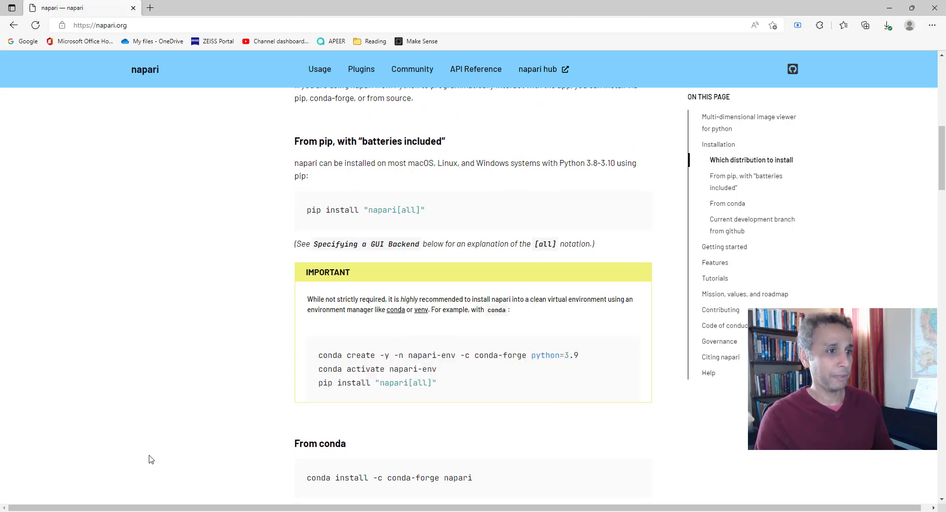
pyautogui.click(31, 510)
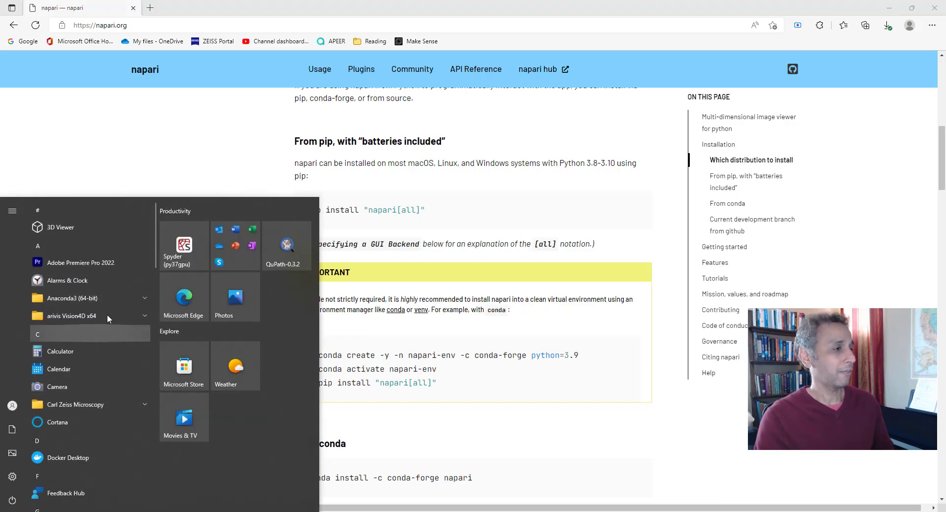
# Step: Run Anaconda Powershell Prompt from the Anaconda3 (64-bit) group as administrator
pyautogui.click(142, 298)
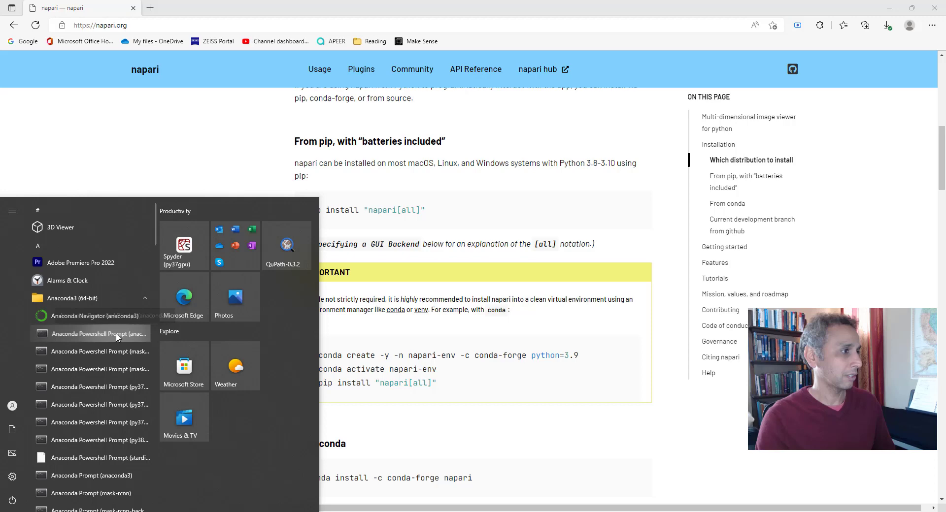
pyautogui.rightClick(117, 336)
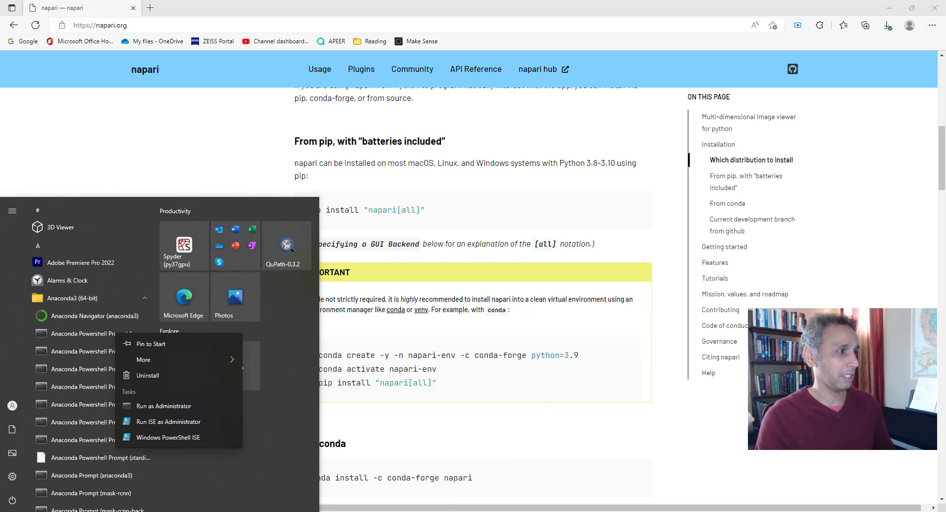
pyautogui.click(164, 406)
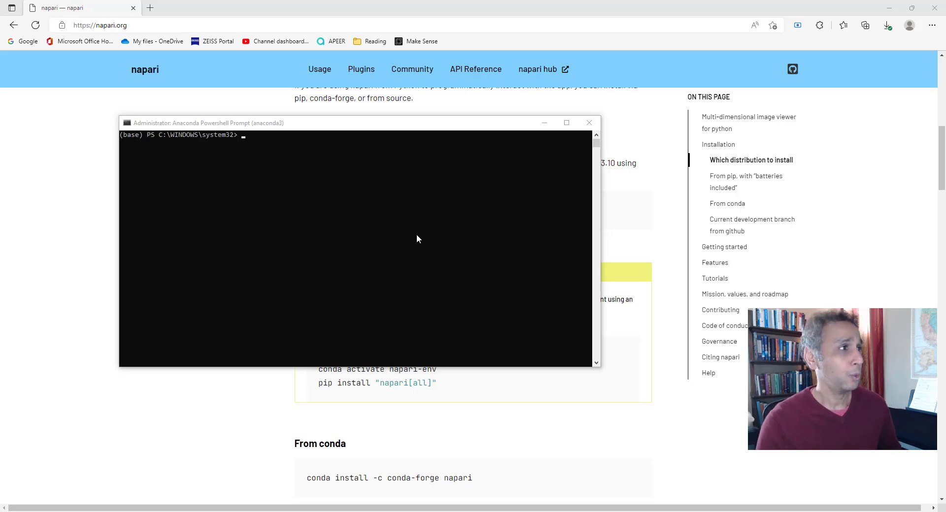
# Step: Move the terminal aside and list existing environments with 'conda env list'
pyautogui.moveTo(401, 123); pyautogui.dragTo(575, 172)
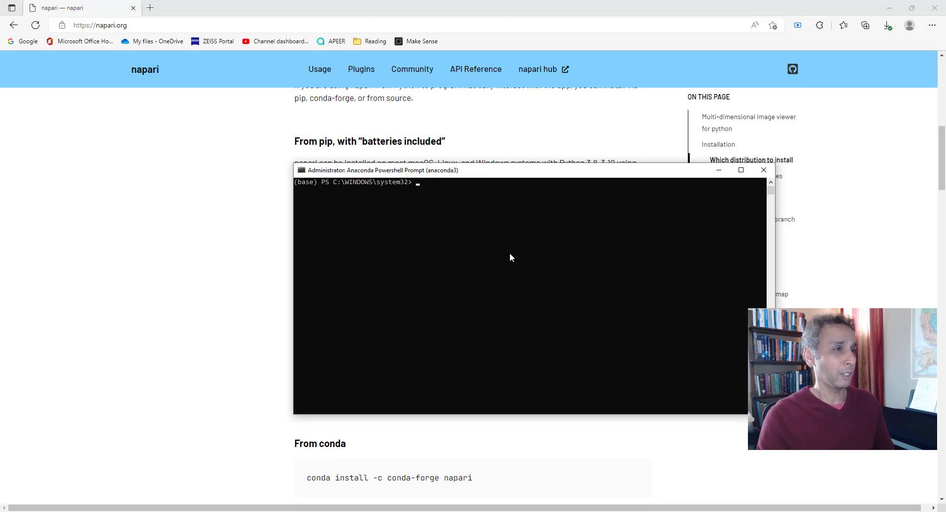
pyautogui.write('conda env list')
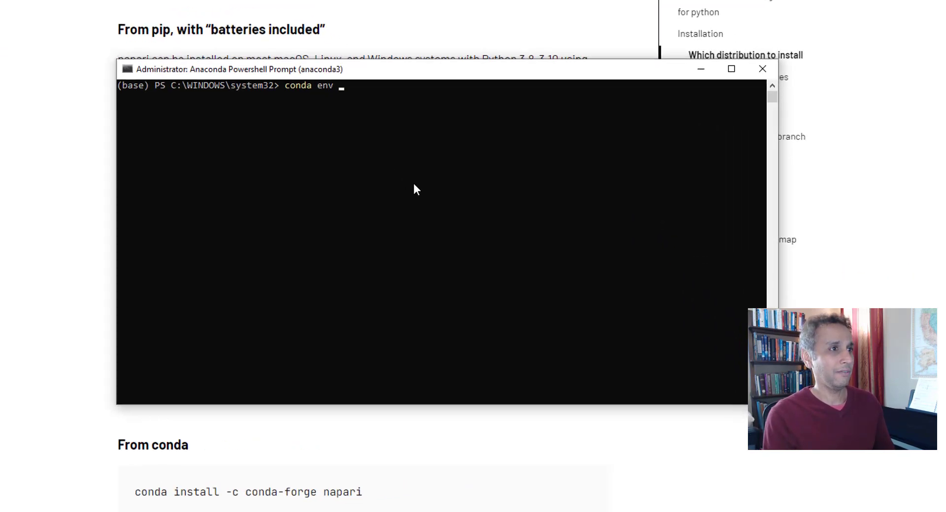
pyautogui.press('Return')
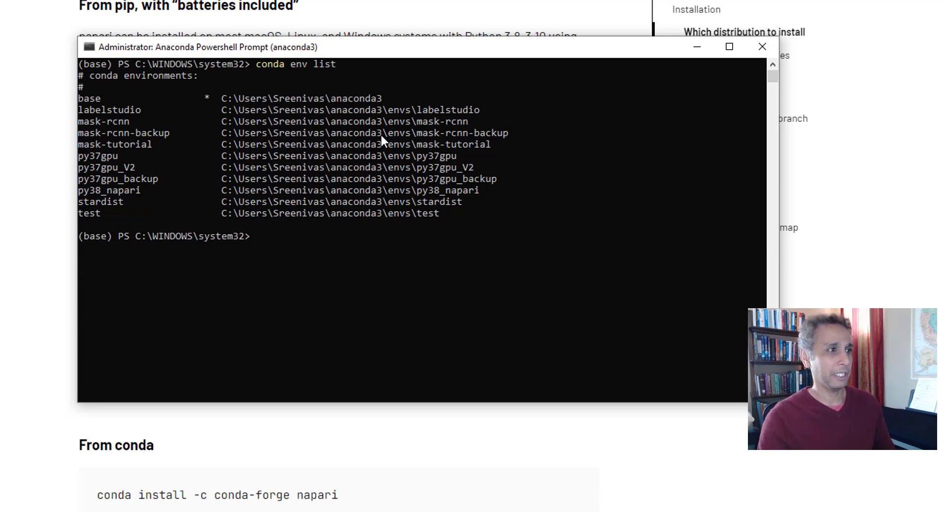
# Step: Copy the 'conda create -y -n napari-env -c conda-forge python=3.9' line from the install page
pyautogui.hotkey('alt', 'Tab')
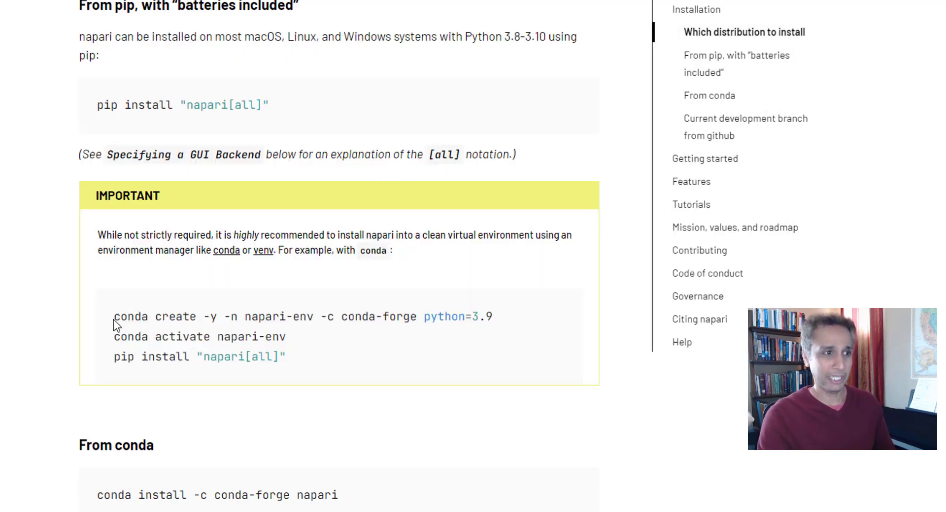
pyautogui.moveTo(115, 318); pyautogui.dragTo(489, 314)
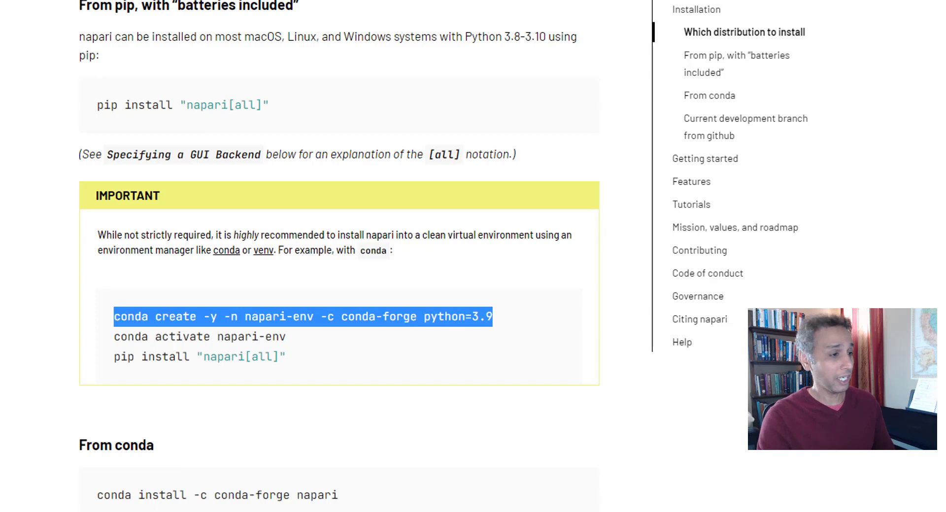
pyautogui.hotkey('alt', 'Tab')
# Step: Create napari-env with Python 3.9, then paste 'conda activate napari-env' at the prompt
pyautogui.write('conda create -y -n napari-env -c conda-forge python=3.9')
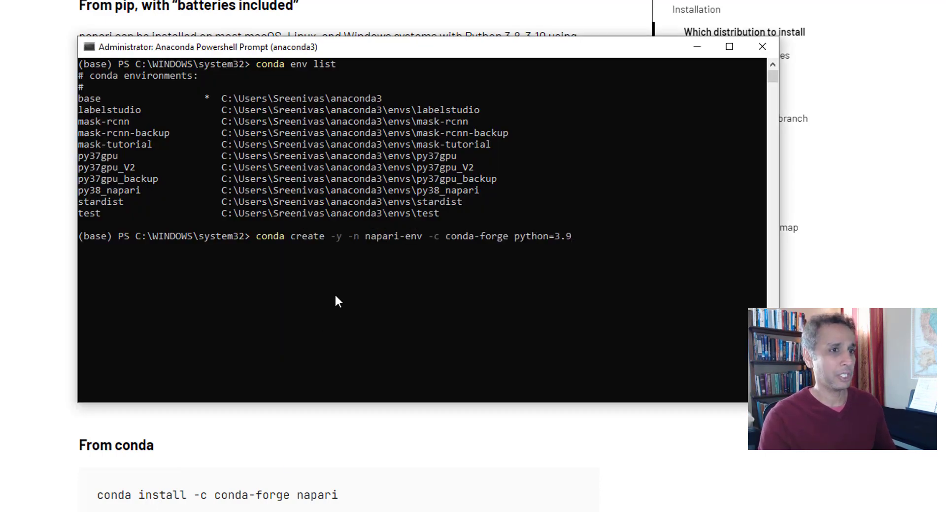
pyautogui.press('Return')
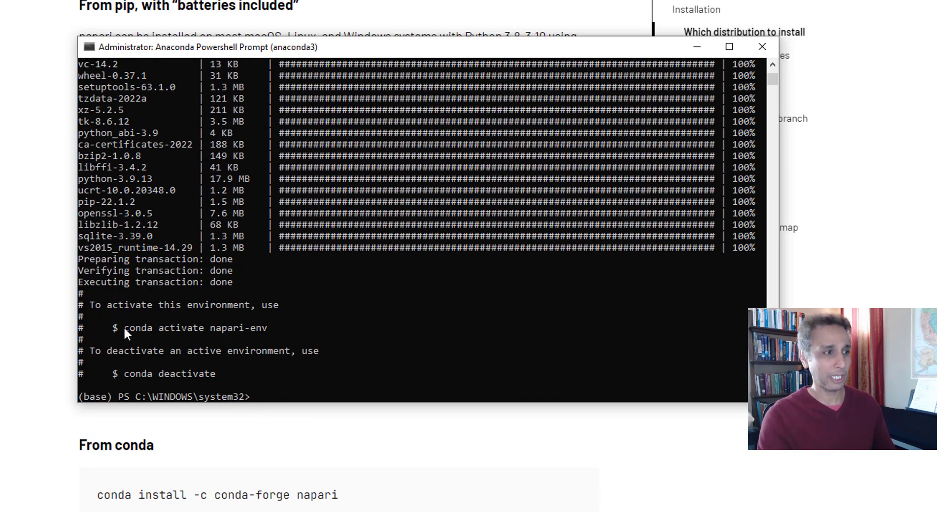
pyautogui.hotkey('alt', 'Tab')
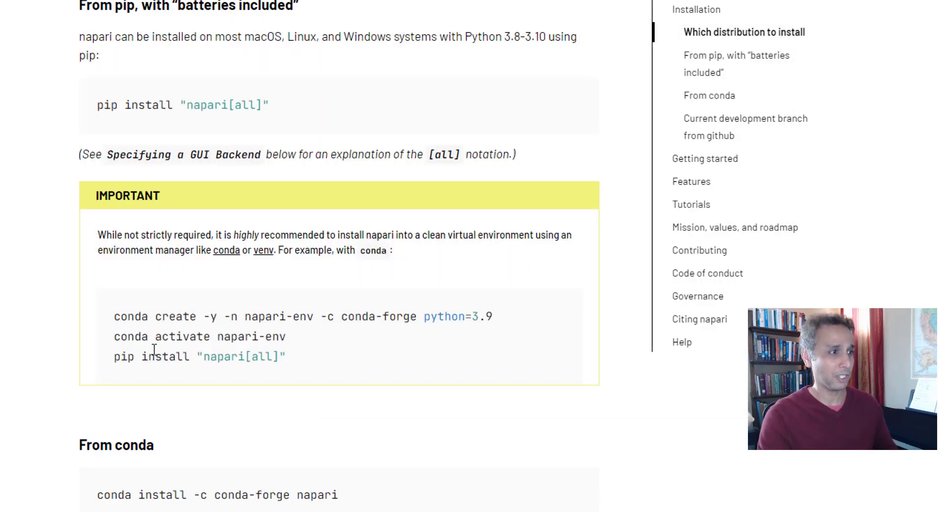
pyautogui.moveTo(115, 338); pyautogui.dragTo(310, 353)
pyautogui.hotkey('ctrl', 'c')
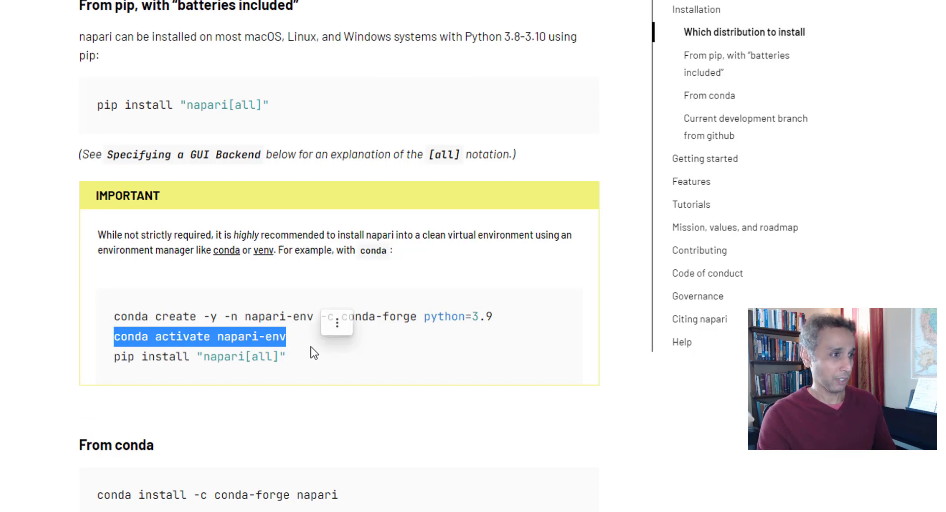
pyautogui.hotkey('alt', 'Tab')
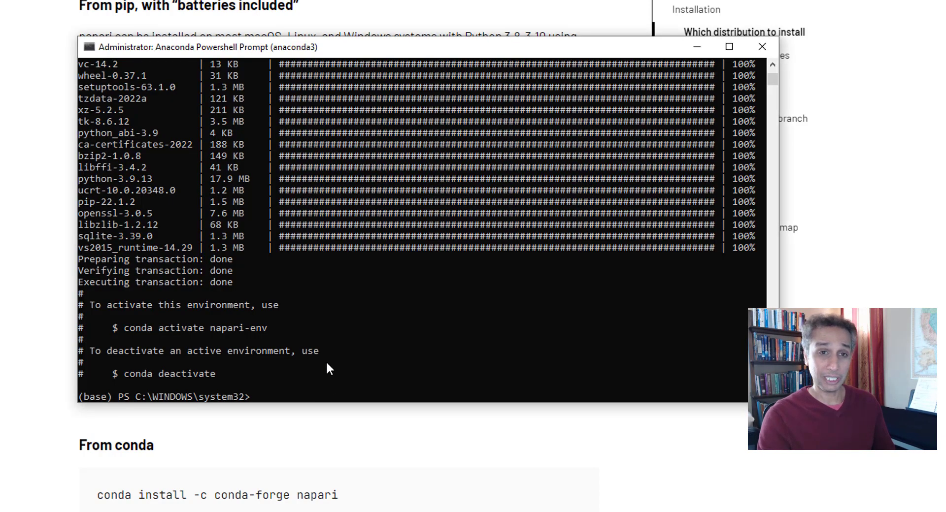
pyautogui.rightClick(328, 380)
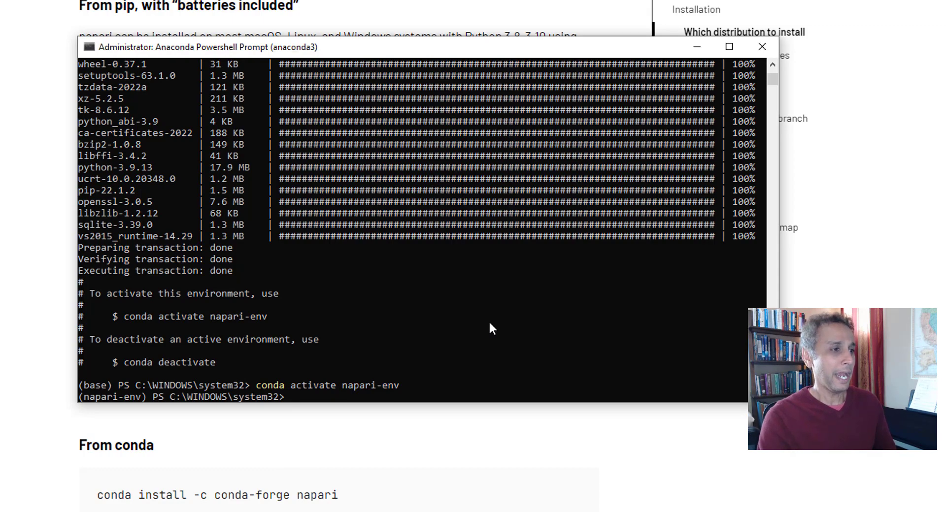
# Step: Install napari into napari-env by running pip install "napari[all]" copied from the page
pyautogui.hotkey('ctrl', 'l')
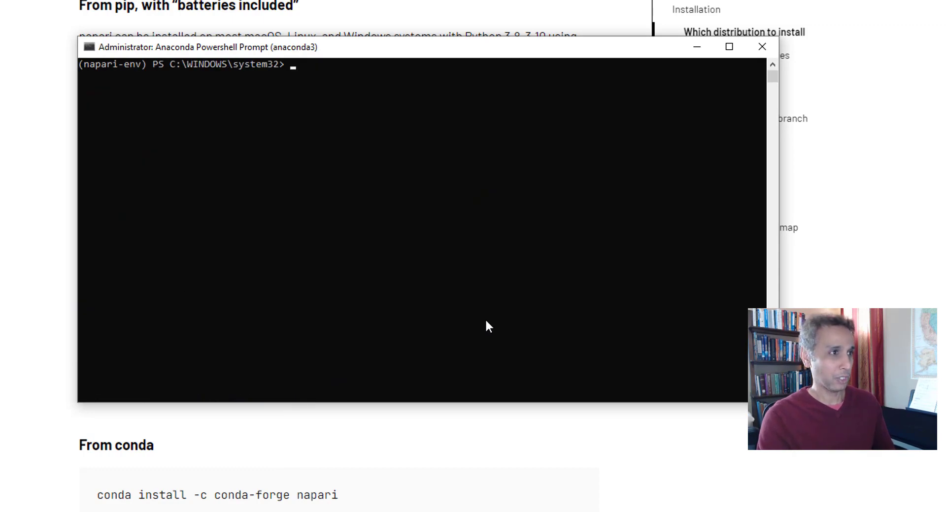
pyautogui.hotkey('alt', 'Tab')
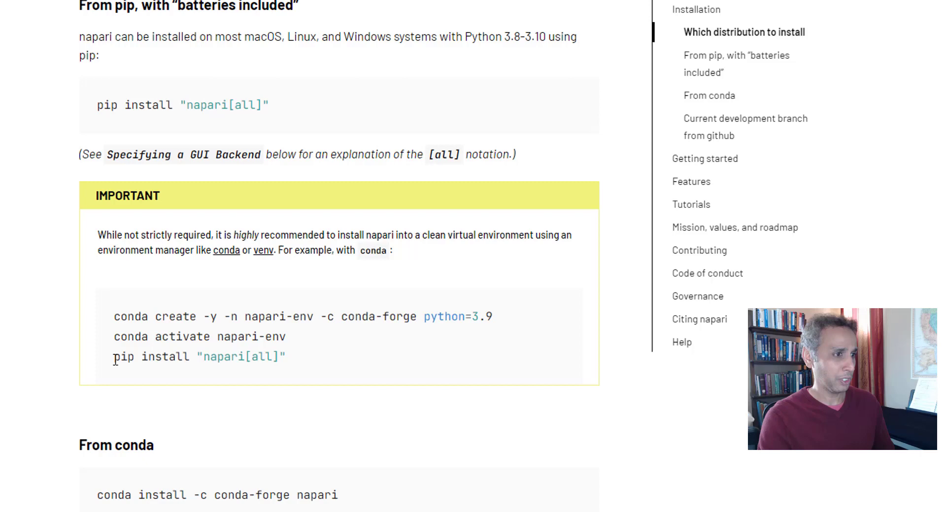
pyautogui.moveTo(115, 359); pyautogui.dragTo(299, 358)
pyautogui.hotkey('ctrl', 'c')
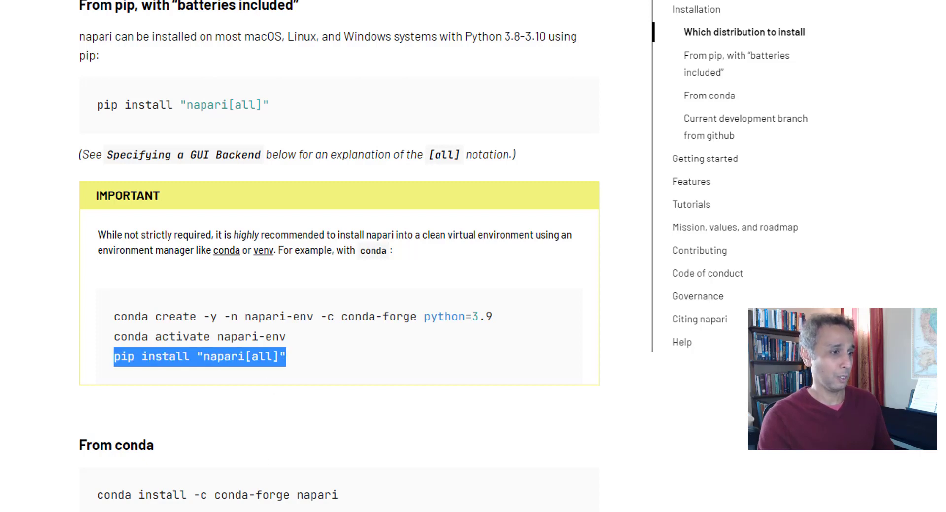
pyautogui.hotkey('alt', 'Tab')
pyautogui.hotkey('ctrl', 'v')
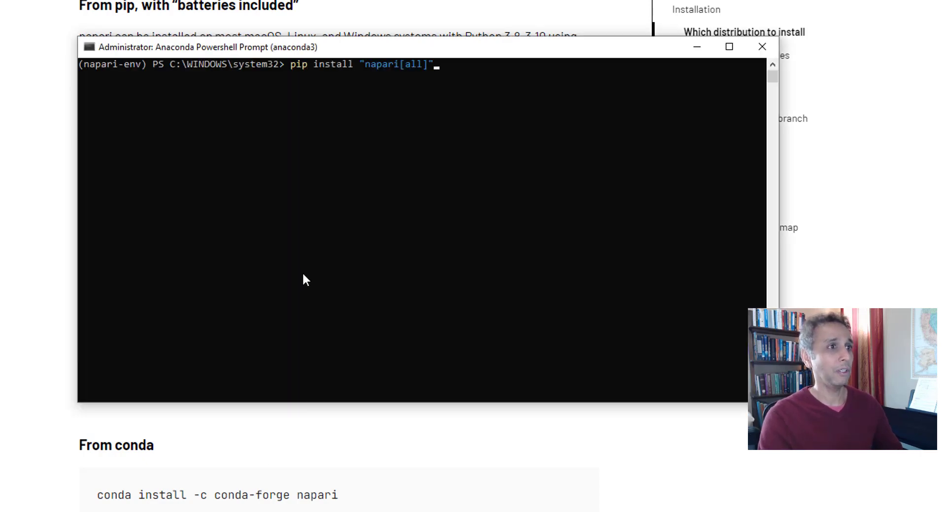
pyautogui.press('Return')
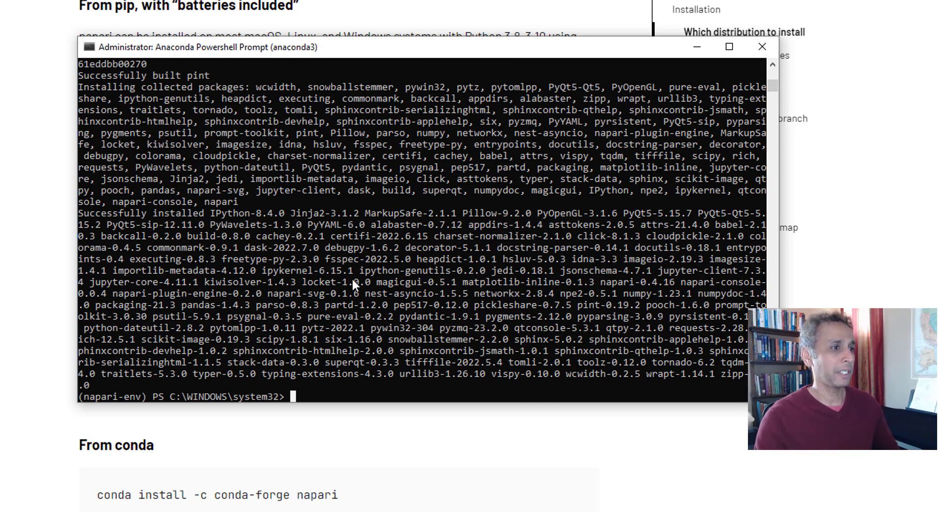
# Step: Clear the finished installation output with cls
pyautogui.scroll(-3, 337, 348)
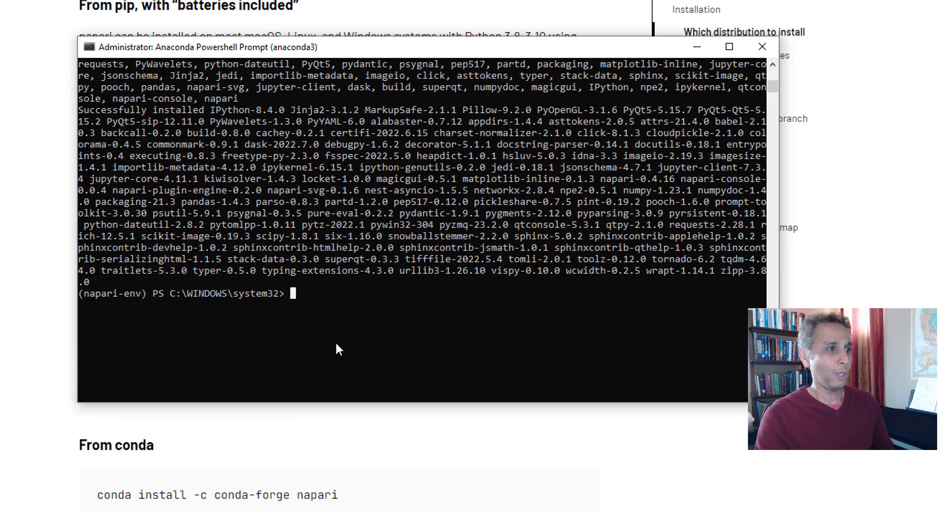
pyautogui.write('cls')
pyautogui.press('Return')
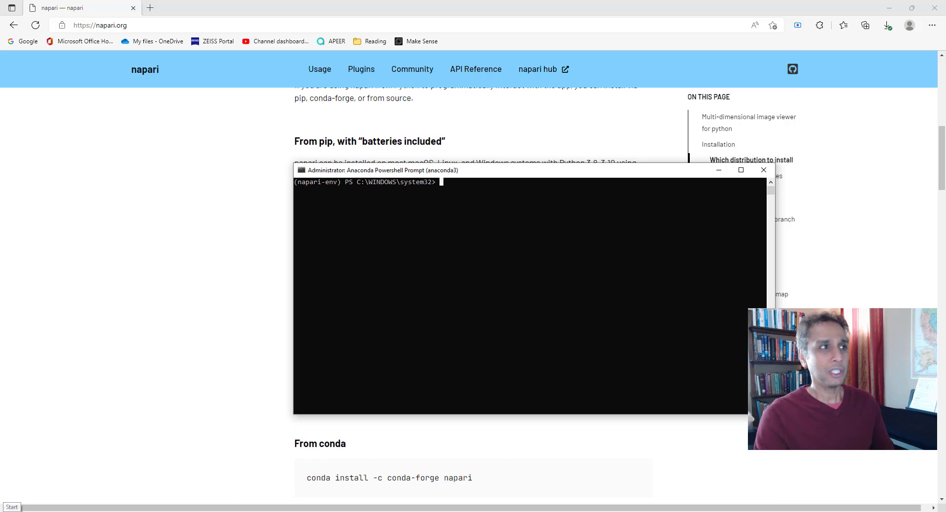
# Step: Start Anaconda Navigator from the Anaconda3 (64-bit) Start menu group
pyautogui.click(10, 508)
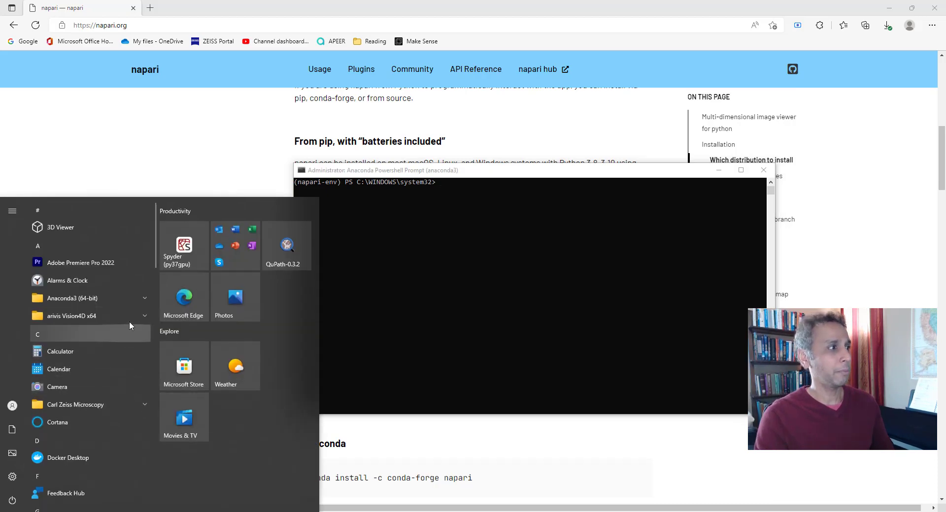
pyautogui.click(145, 298)
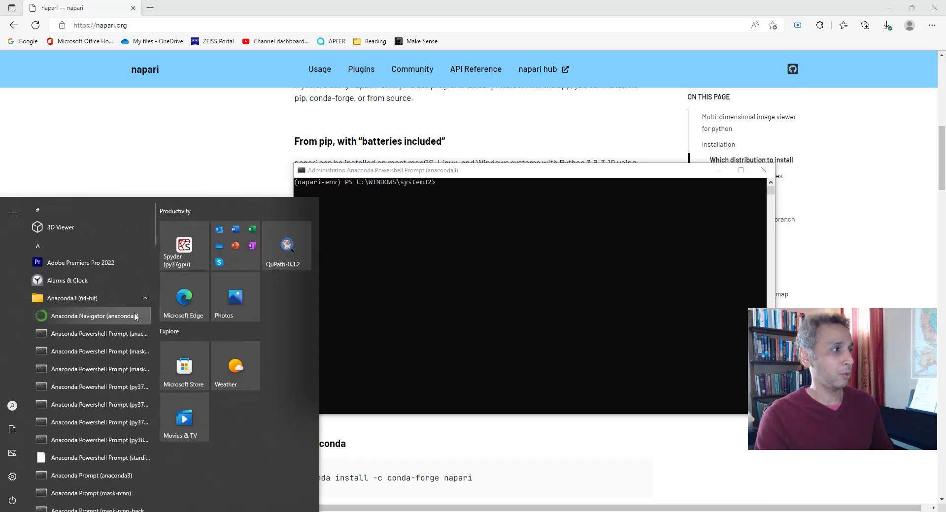
pyautogui.click(135, 317)
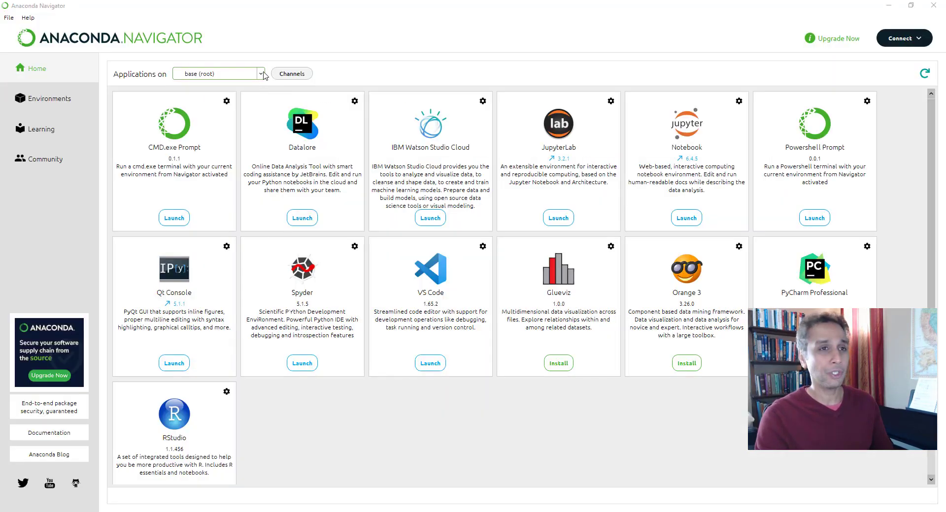
# Step: Switch Navigator to the napari-env environment and install Spyder into it
pyautogui.click(262, 74)
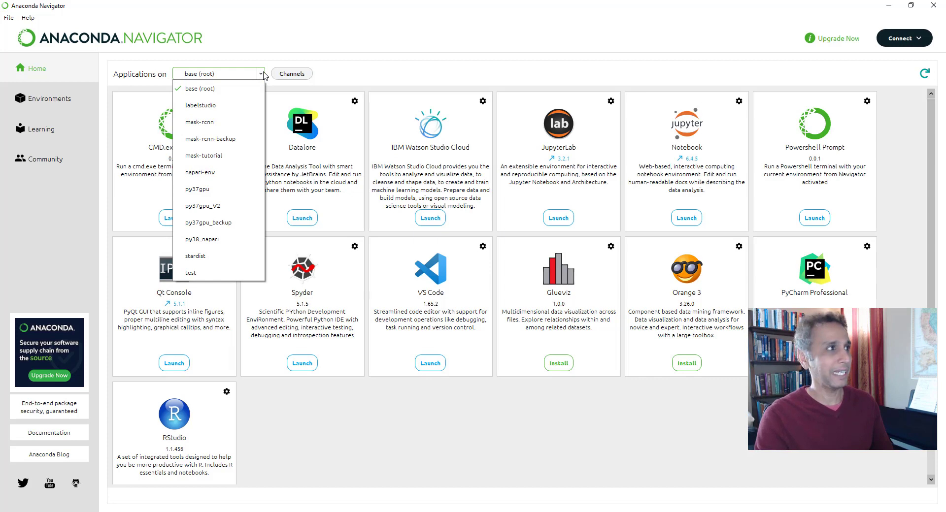
pyautogui.click(202, 172)
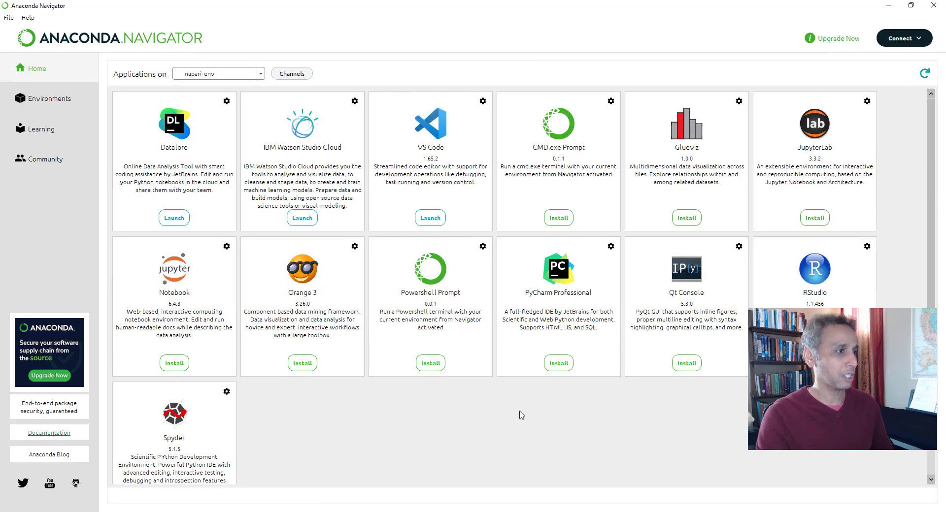
pyautogui.scroll(-1, 284, 425)
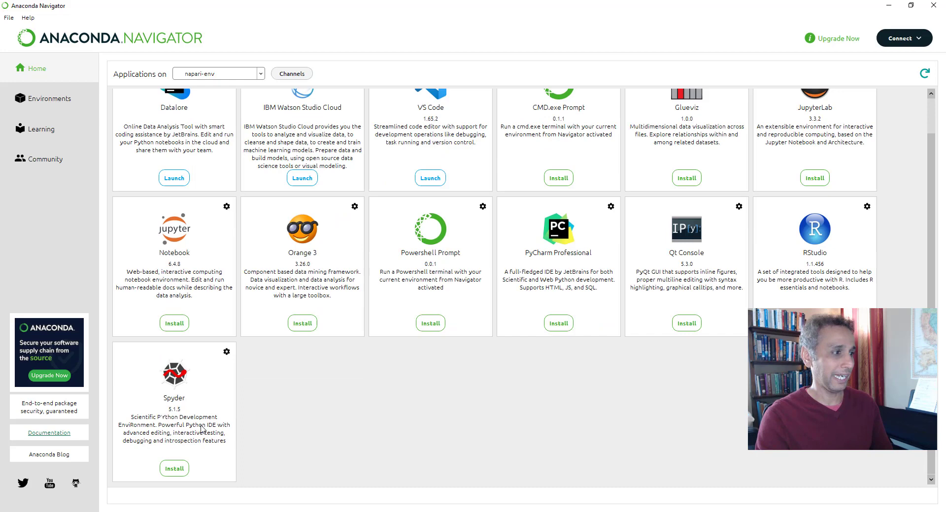
pyautogui.click(174, 469)
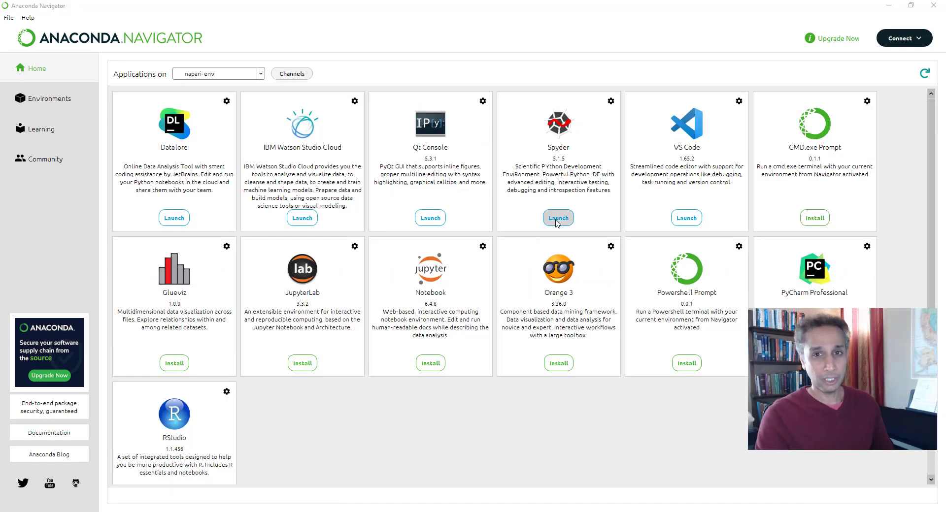
# Step: Launch Spyder from Navigator in the napari-env environment
pyautogui.click(557, 218)
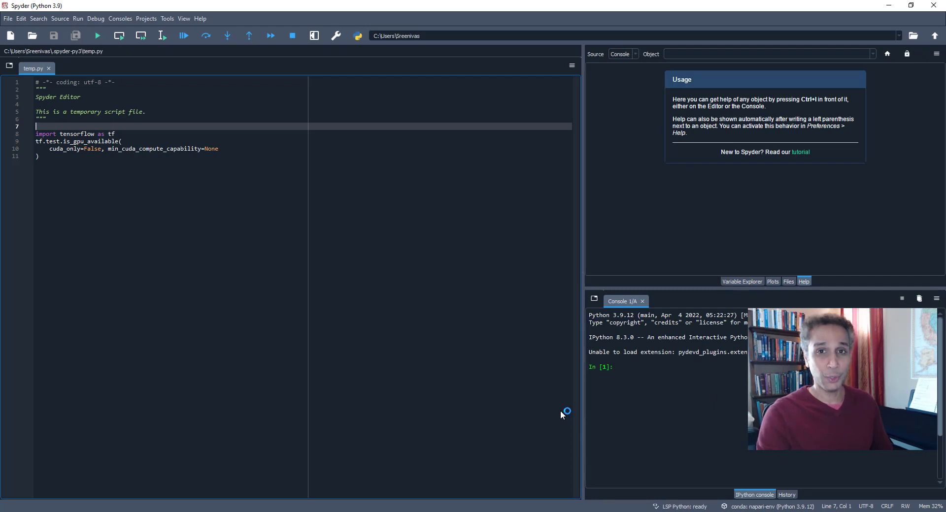
# Step: Create a new Spyder file and save it as napari_test.py in Downloads
pyautogui.click(10, 36)
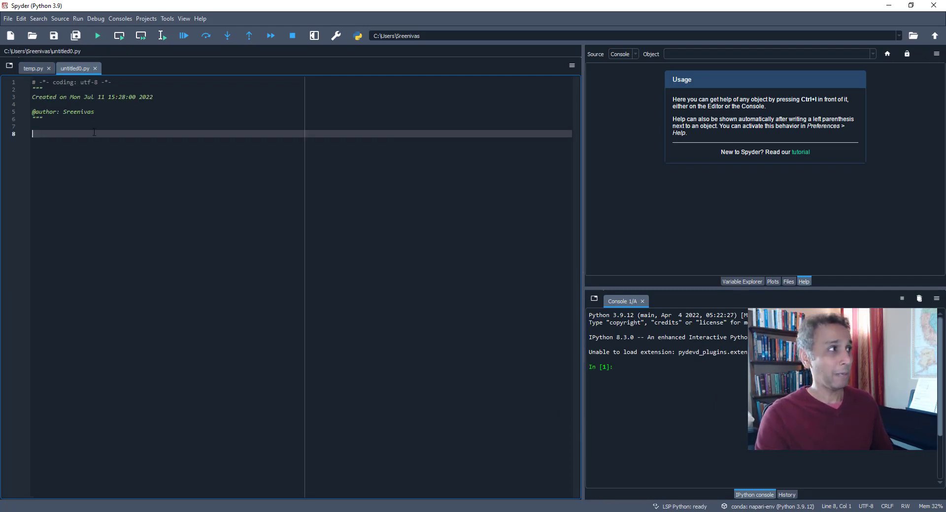
pyautogui.click(53, 35)
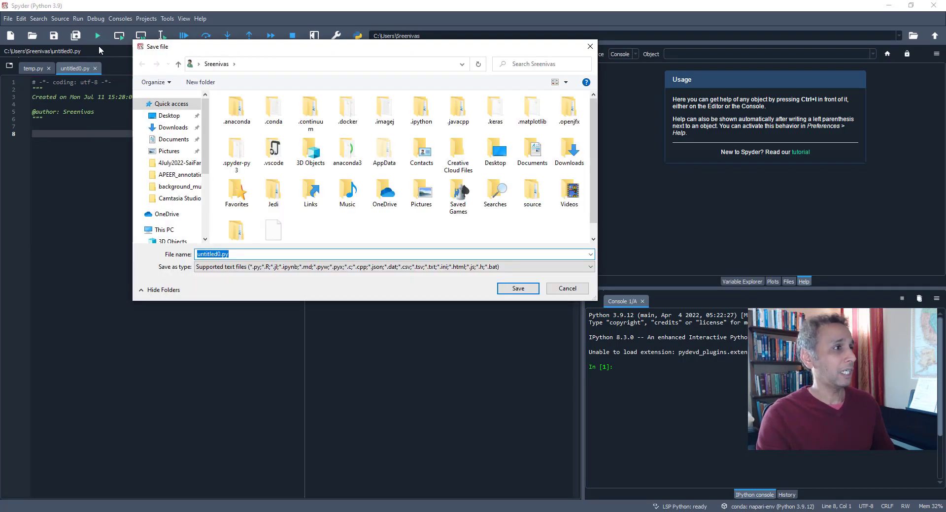
pyautogui.click(172, 127)
pyautogui.click(229, 254)
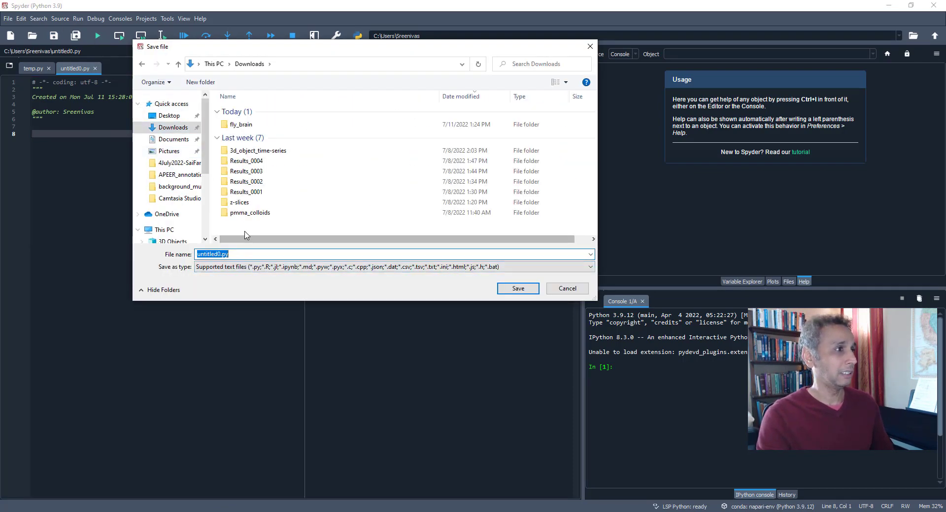
pyautogui.write('napari_test')
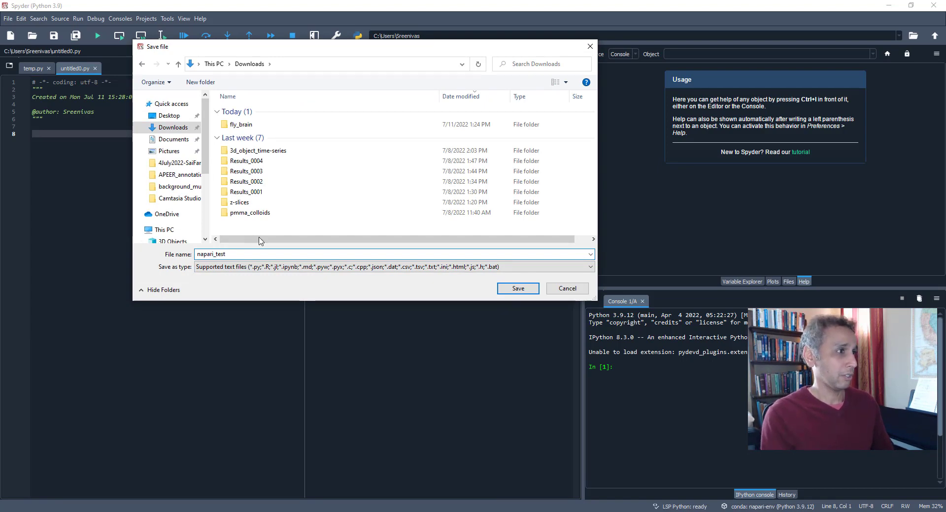
pyautogui.click(501, 289)
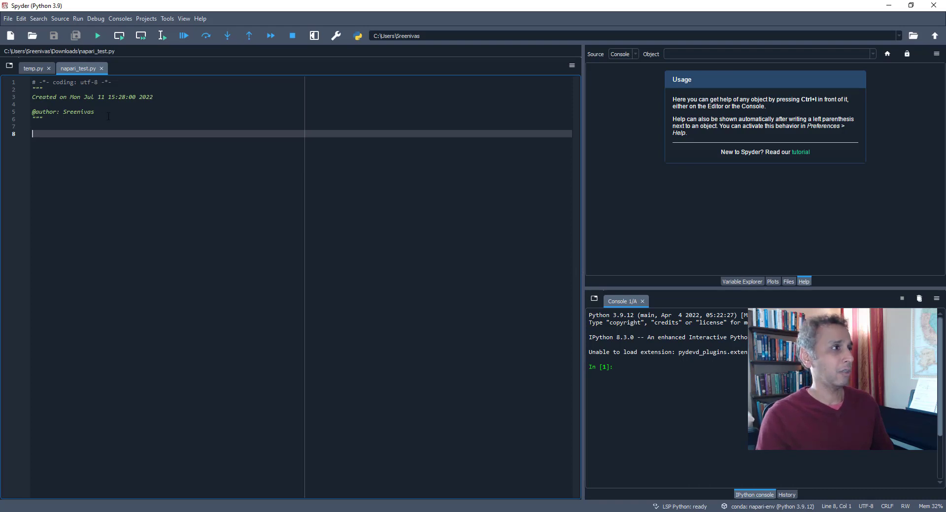
# Step: Replace the template docstring on lines 3–5 with 'Testing Napari'
pyautogui.moveTo(103, 112); pyautogui.dragTo(33, 98)
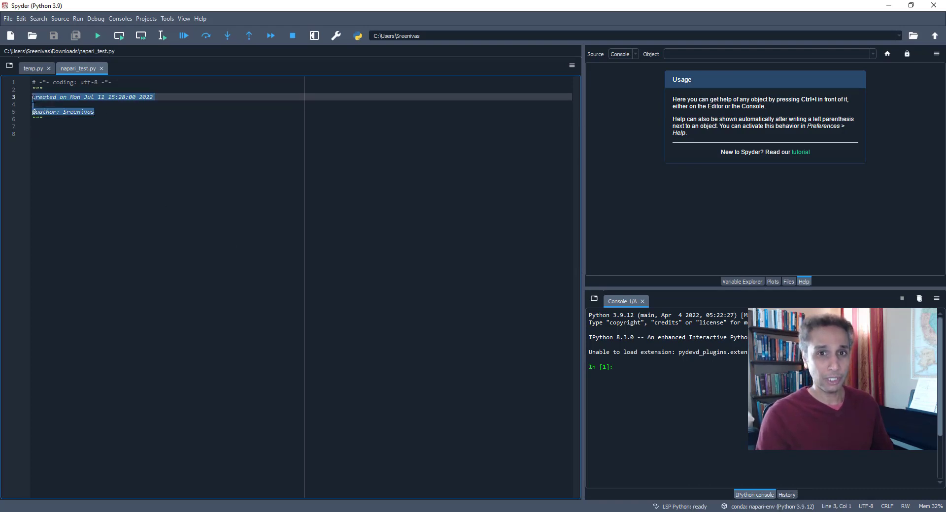
pyautogui.write('testing')
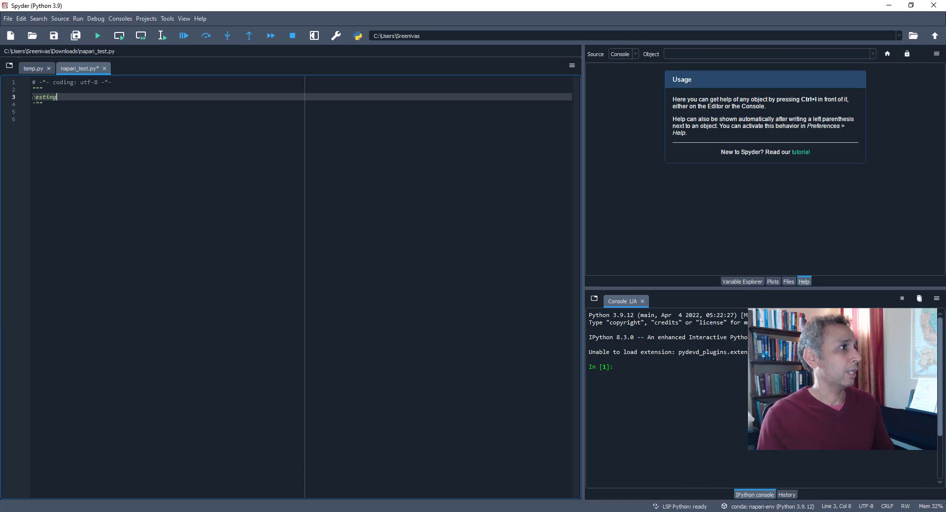
pyautogui.write(' Napari')
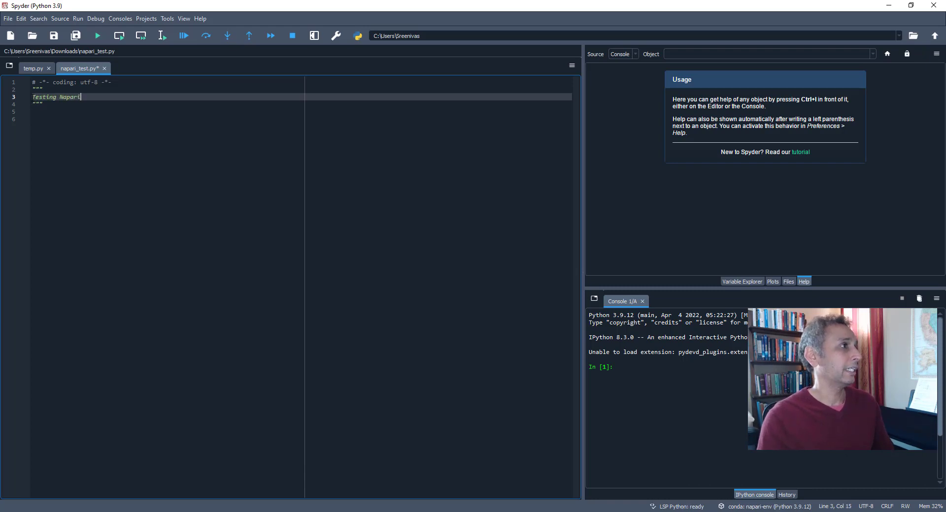
pyautogui.click(78, 148)
# Step: Check the Python 3.9.12 version in the console and clear it with cls
pyautogui.keyDown('ctrl'); pyautogui.scroll(6, 79, 153); pyautogui.keyUp('ctrl')
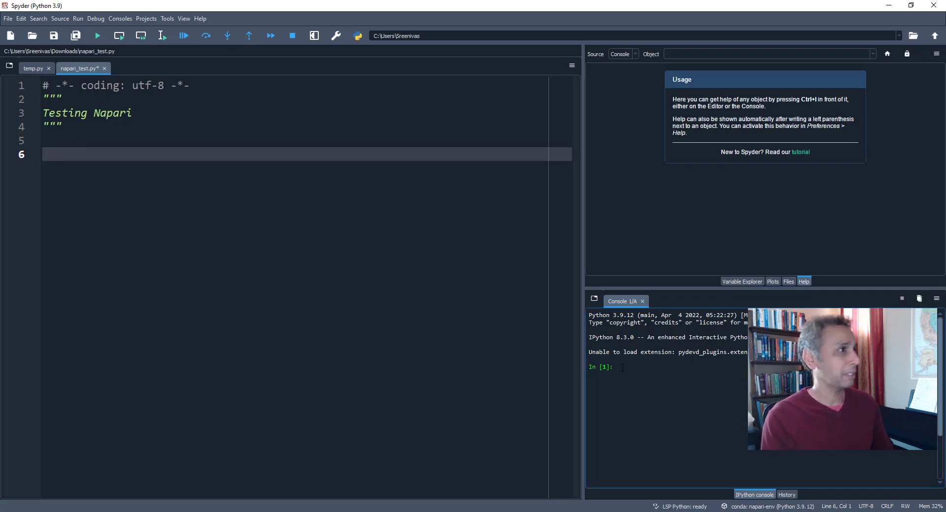
pyautogui.keyDown('ctrl'); pyautogui.scroll(4, 622, 368); pyautogui.keyUp('ctrl')
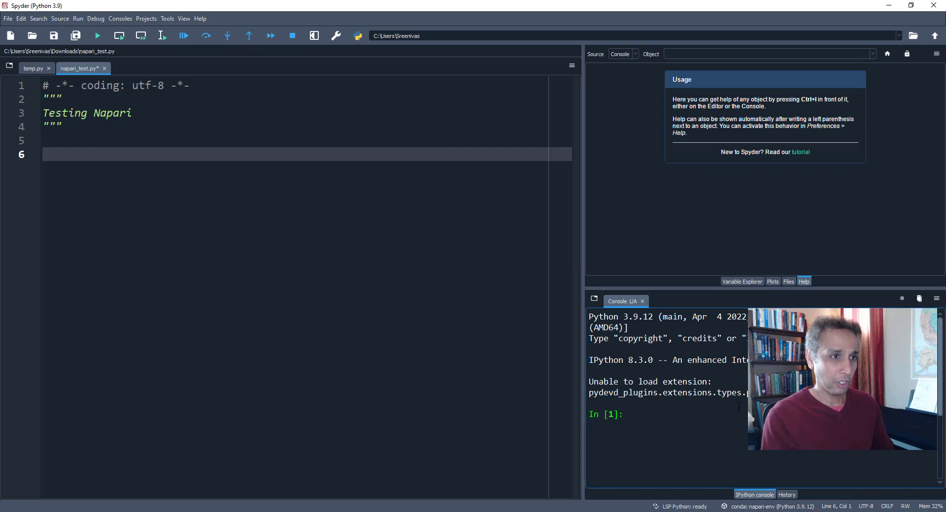
pyautogui.moveTo(619, 317); pyautogui.dragTo(663, 316)
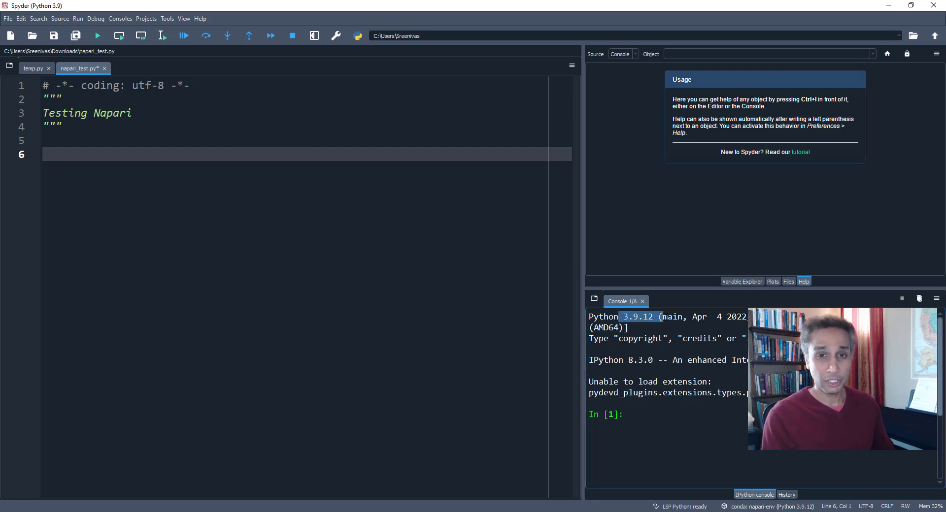
pyautogui.click(653, 418)
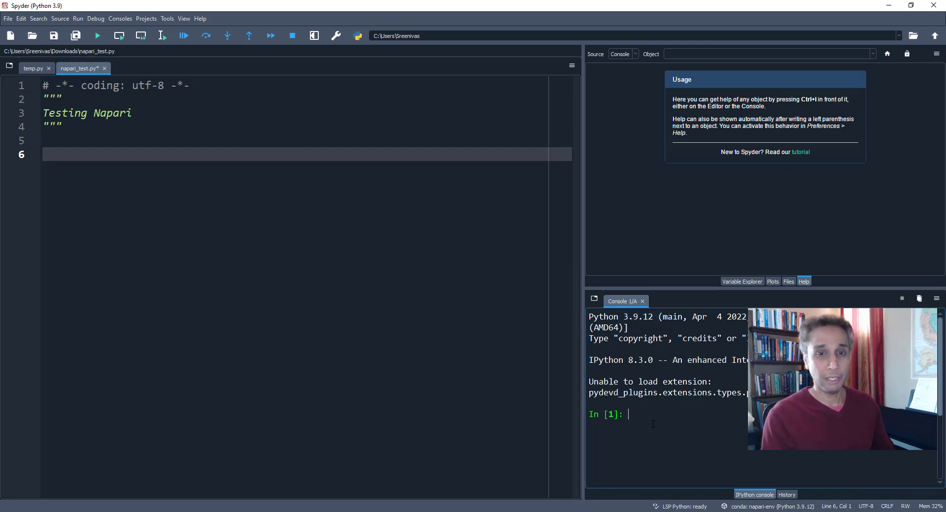
pyautogui.write('cls')
pyautogui.press('Return')
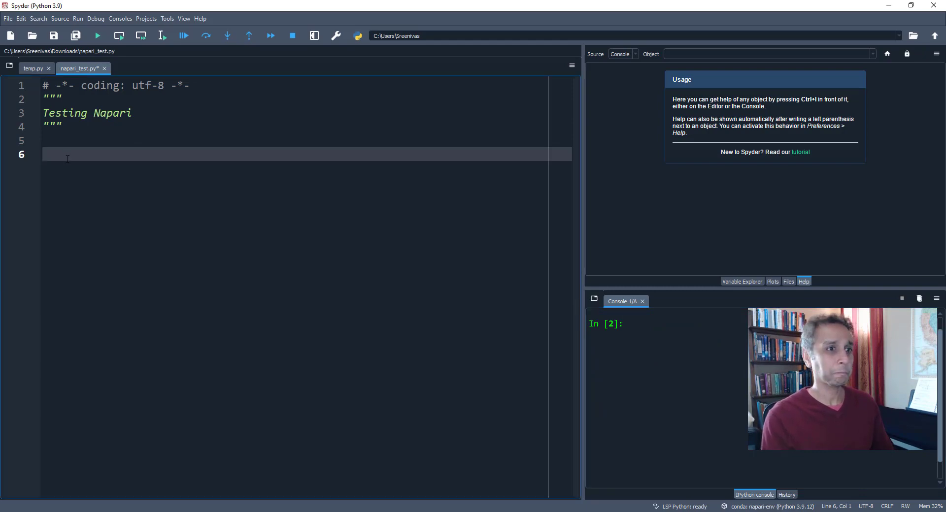
# Step: Write 'import napari' on line 6, run the script, and add blank lines below
pyautogui.write('impor')
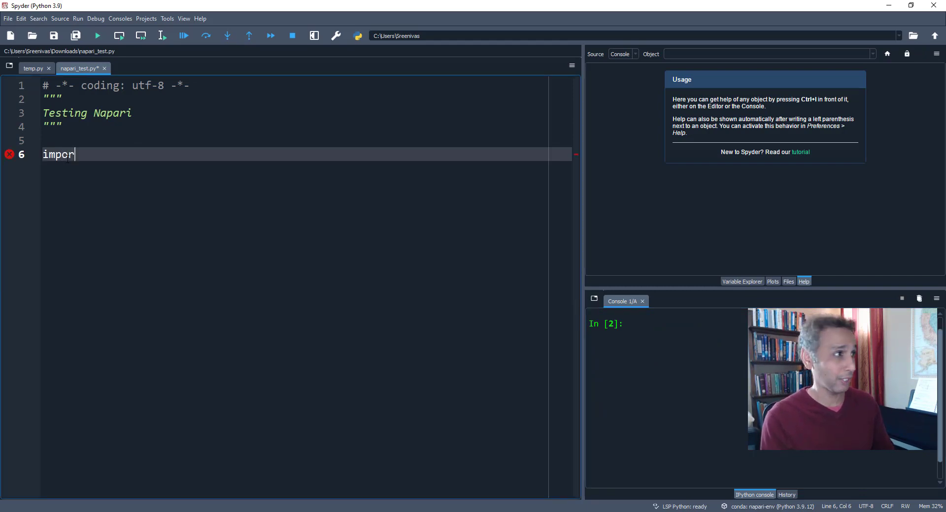
pyautogui.write('t napari')
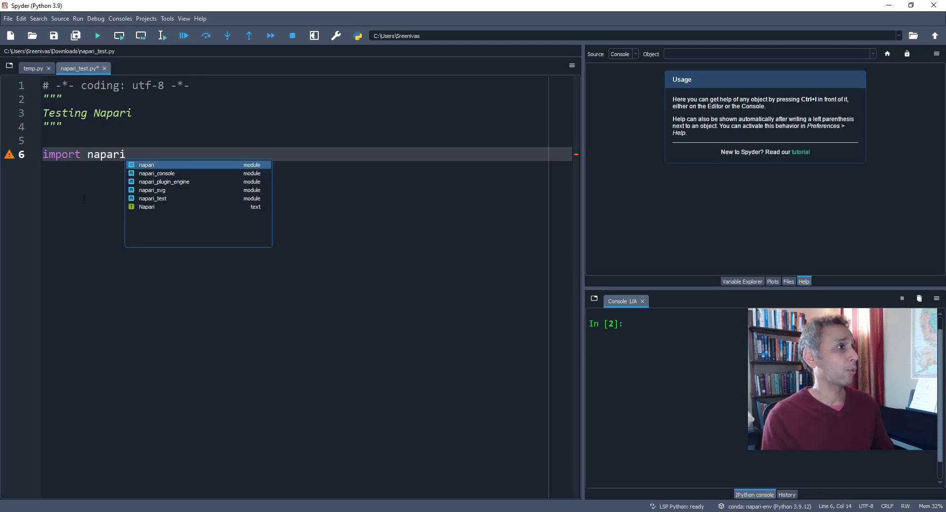
pyautogui.click(98, 35)
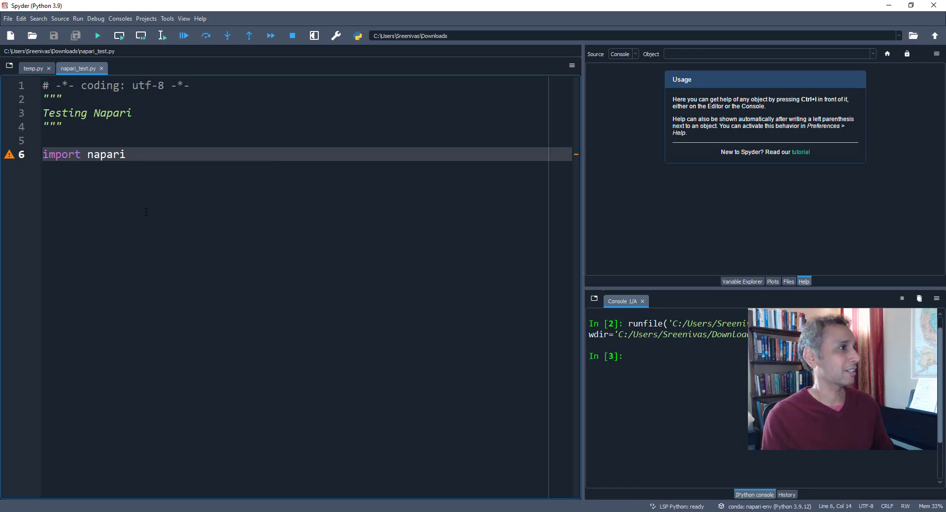
pyautogui.press('Return')
pyautogui.press('Return')
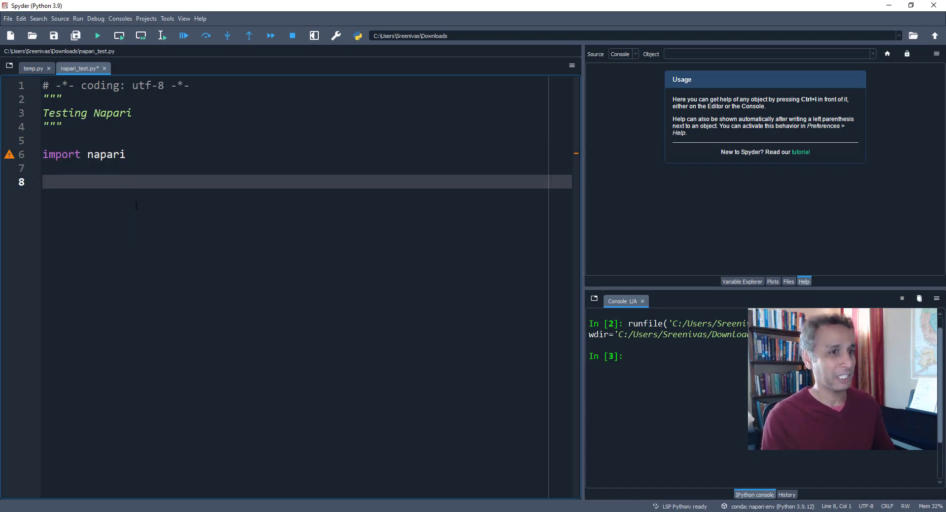
# Step: Write line 8 as viewer = napari.view_image(test_image.png, rgb=True) using the pasted file name
pyautogui.write('viewer')
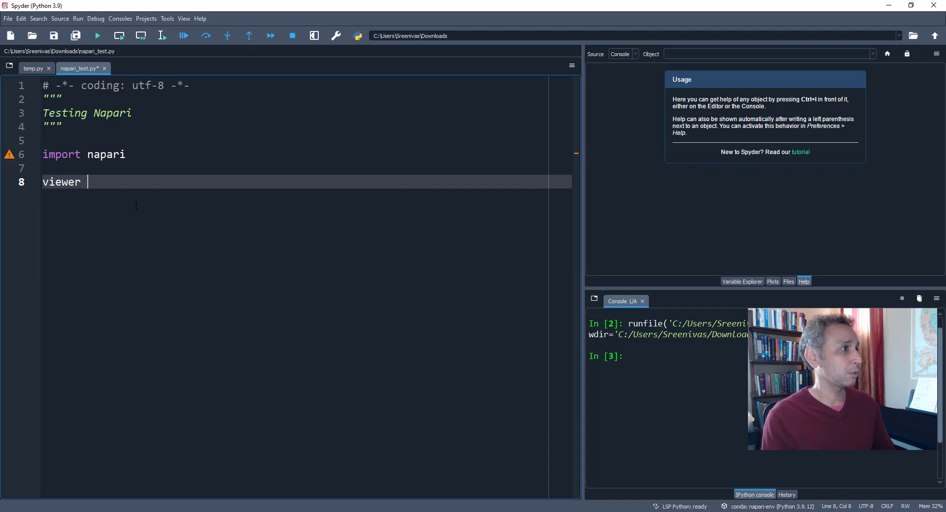
pyautogui.write(' = napari')
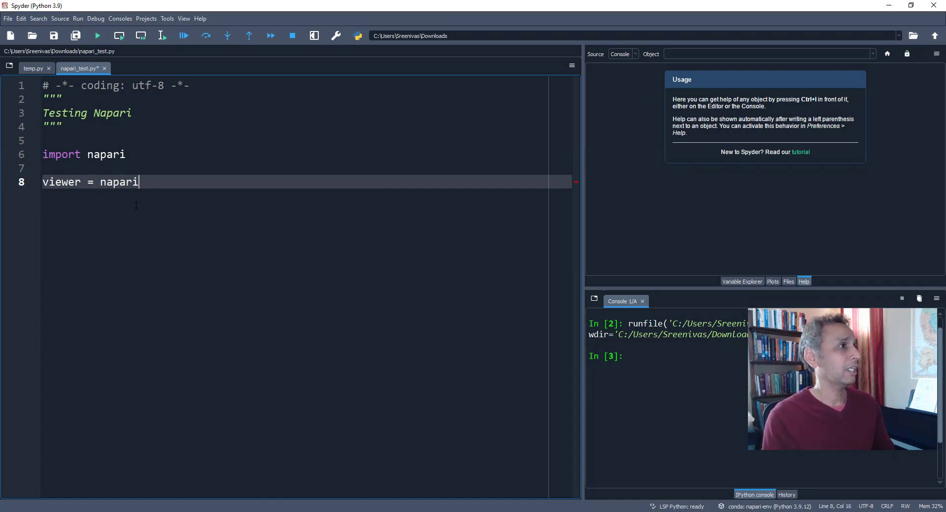
pyautogui.write('.vie')
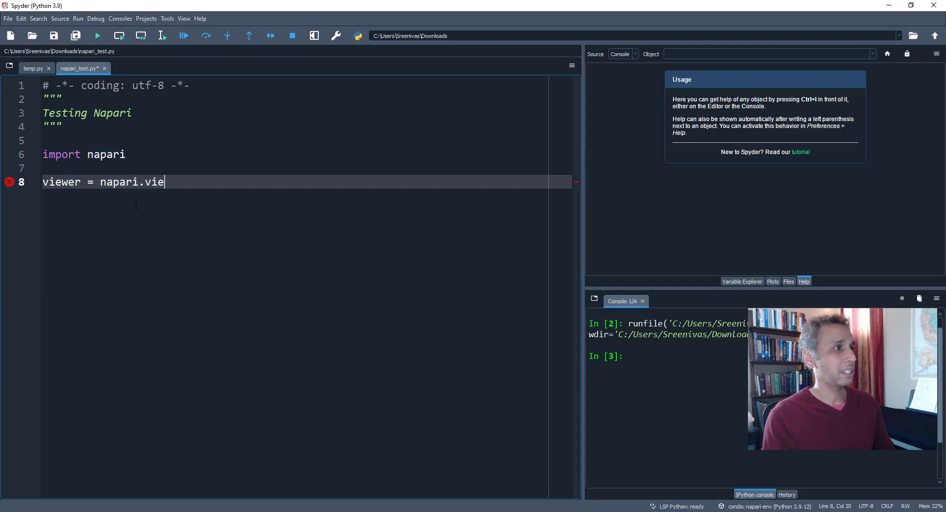
pyautogui.write('w_image')
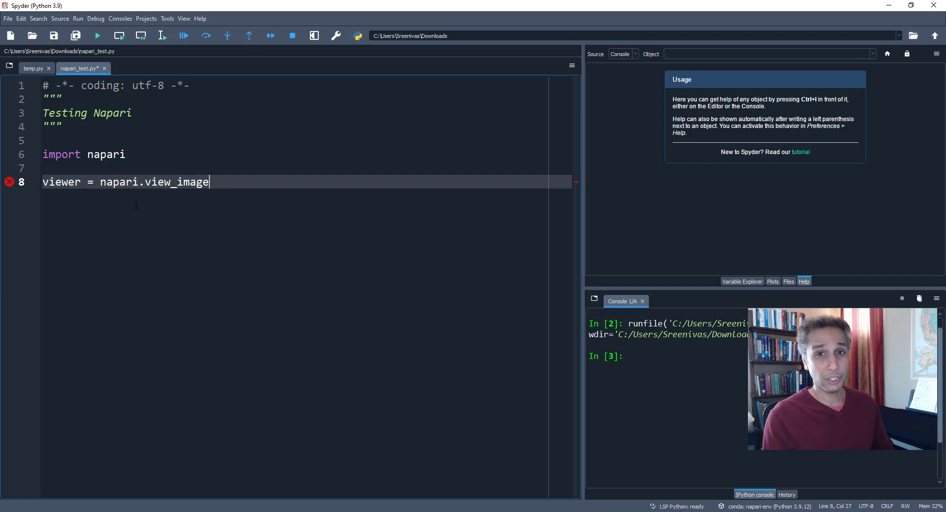
pyautogui.write('(')
pyautogui.write('test_image.png')
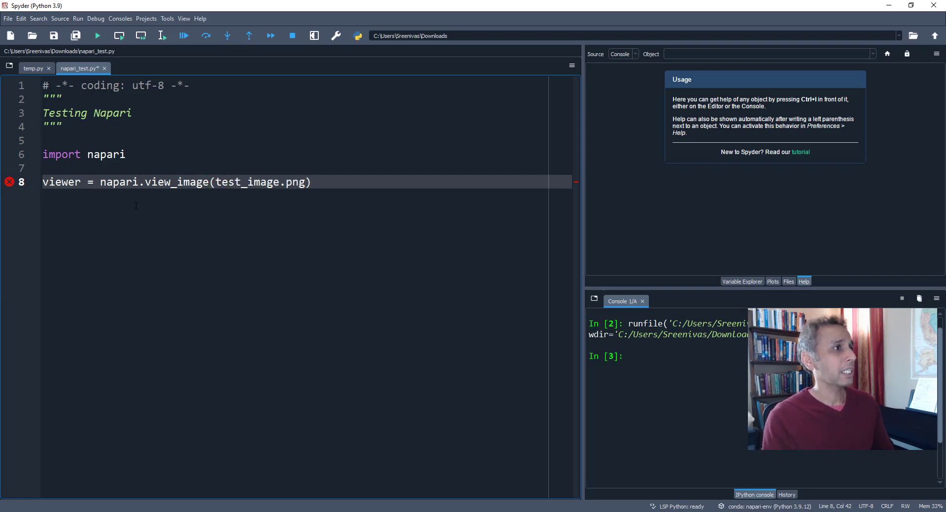
pyautogui.write(', rgb')
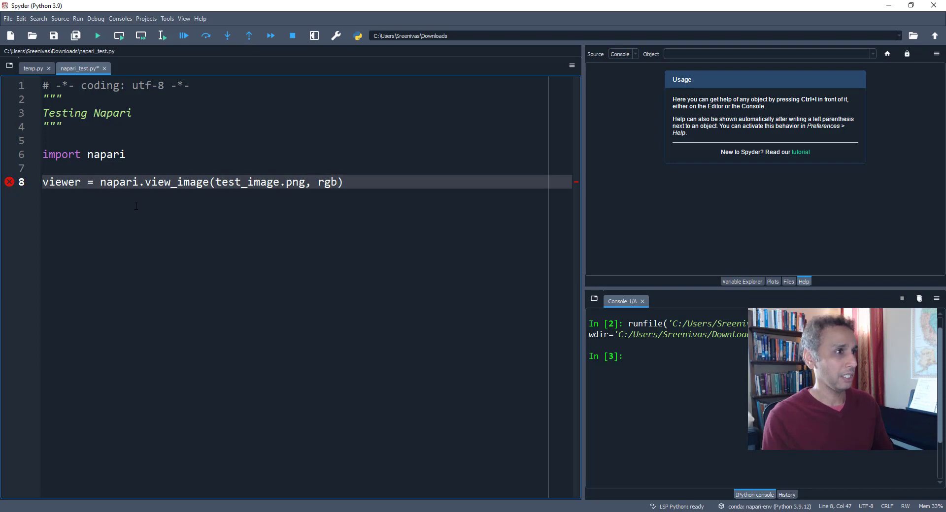
pyautogui.write('=True')
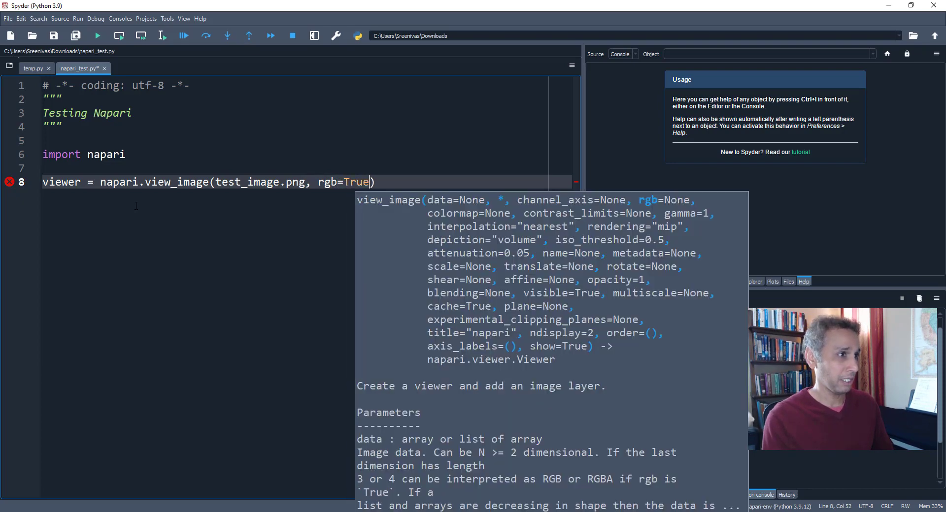
pyautogui.press('Right')
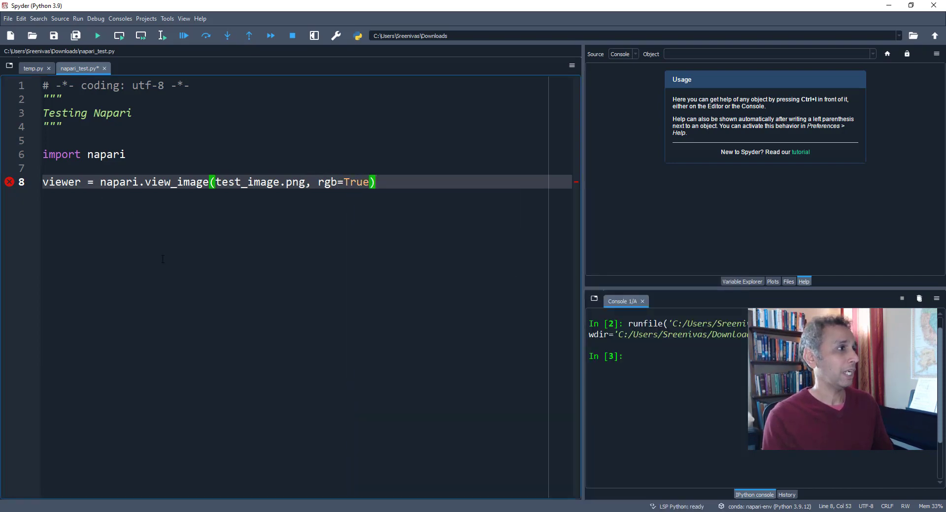
# Step: Wrap test_image.png in double quotes on line 8 and remove the stray extra quotes
pyautogui.moveTo(10, 184)
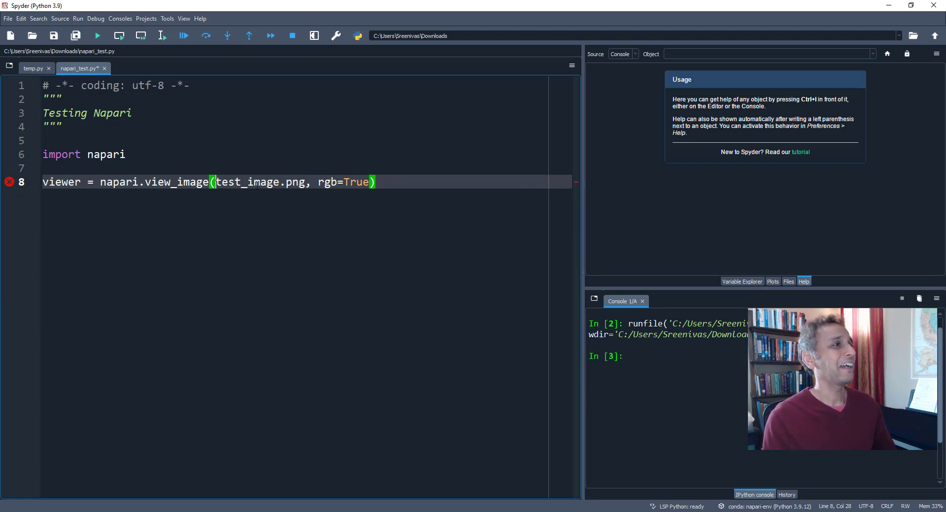
pyautogui.click(310, 180)
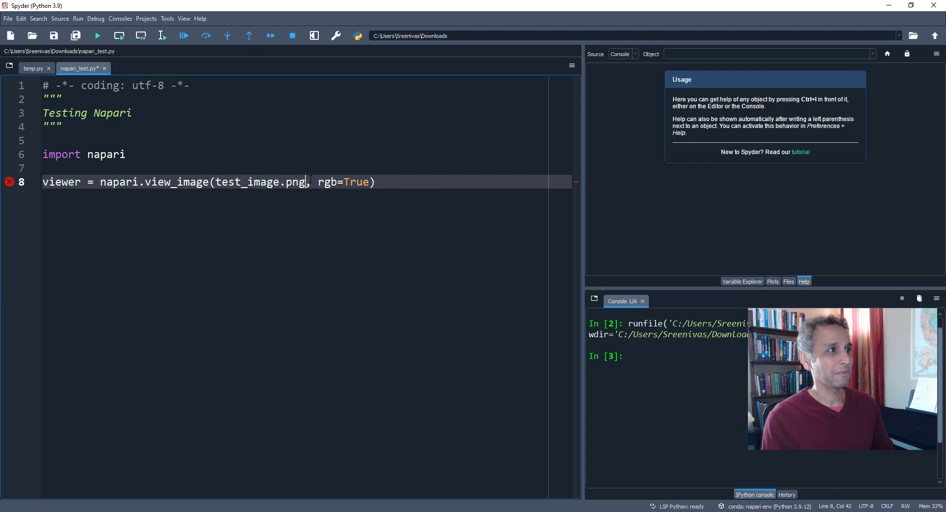
pyautogui.write('"')
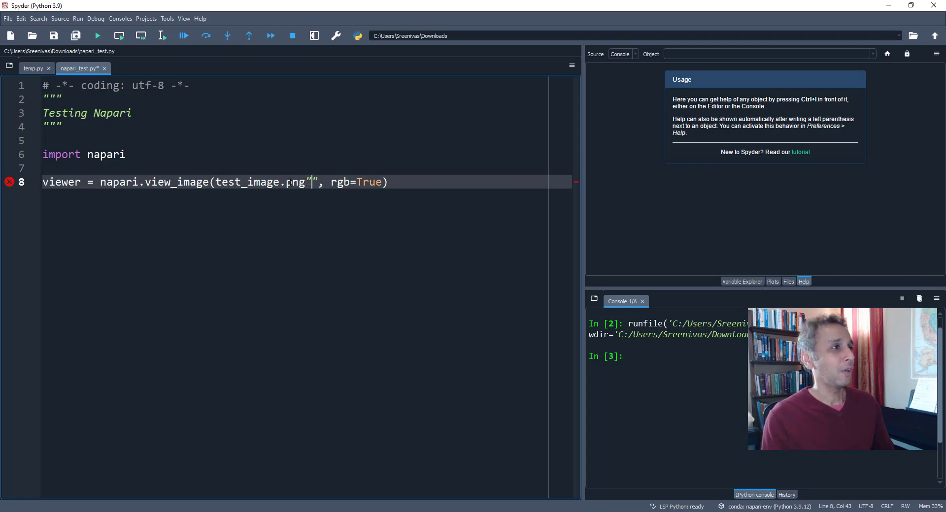
pyautogui.click(216, 182)
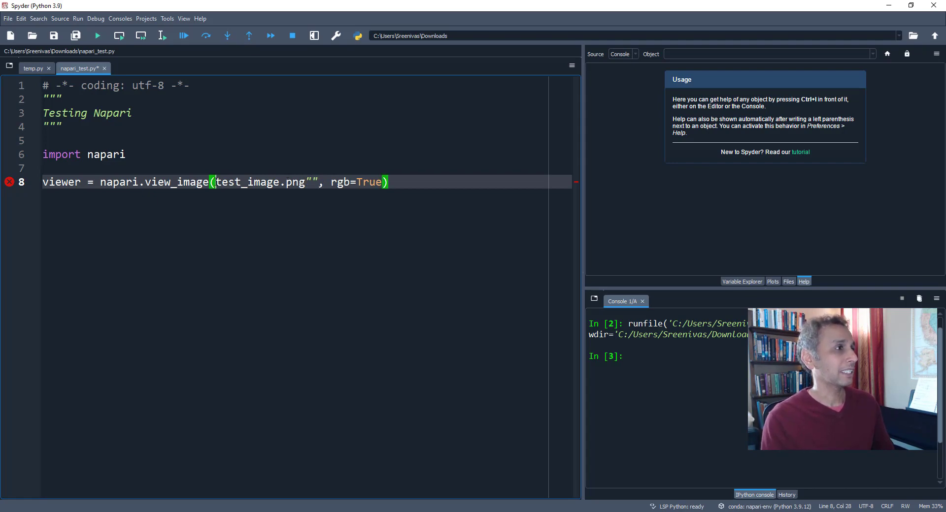
pyautogui.write('"')
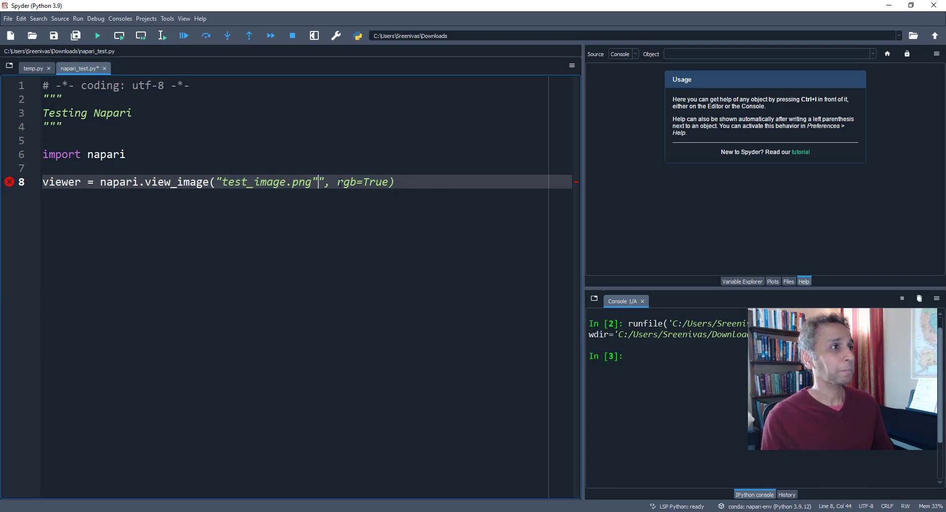
pyautogui.press('BackSpace')
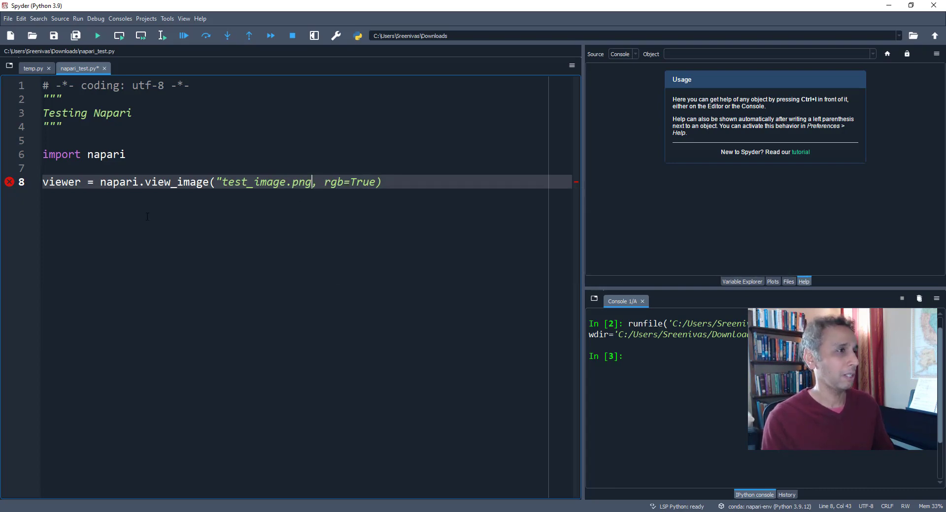
pyautogui.press('End')
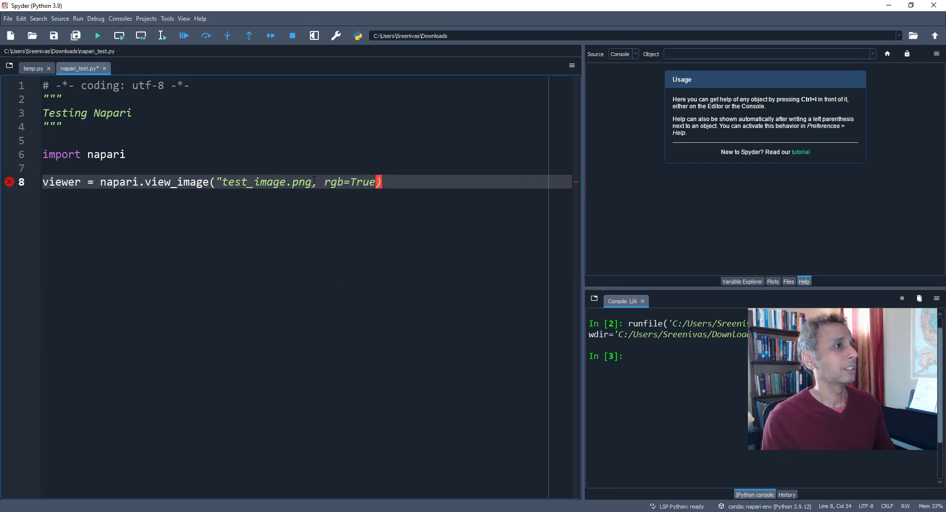
pyautogui.click(313, 182)
pyautogui.write('"')
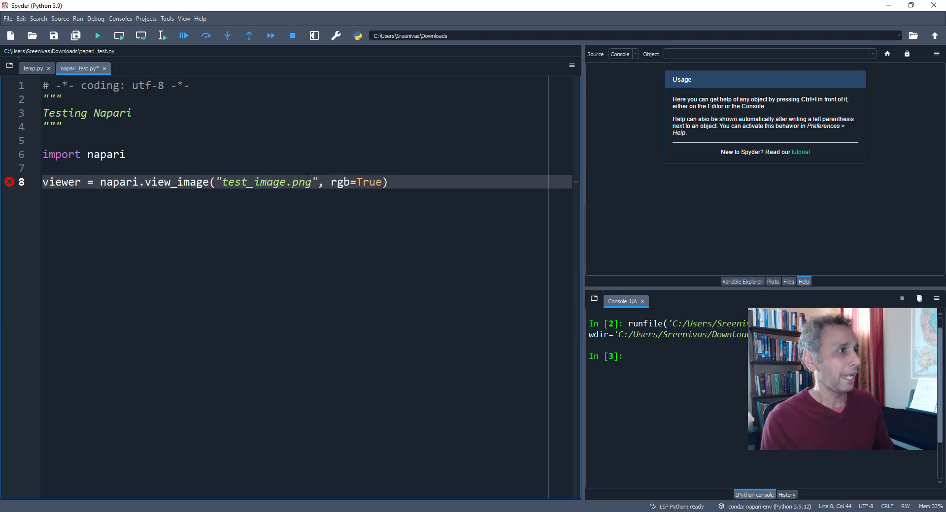
pyautogui.press('End')
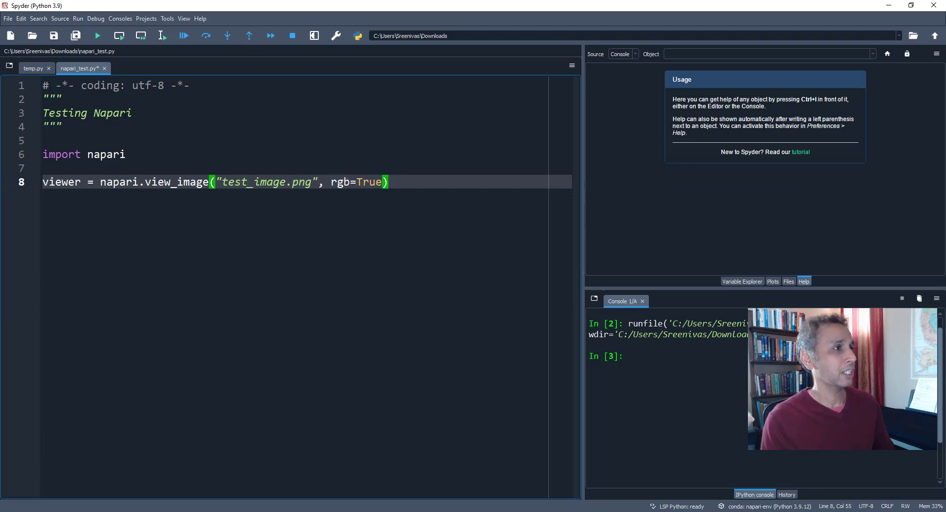
# Step: Save and run napari_test.py, then position the opened napari viewer over the editor
pyautogui.press('F5')
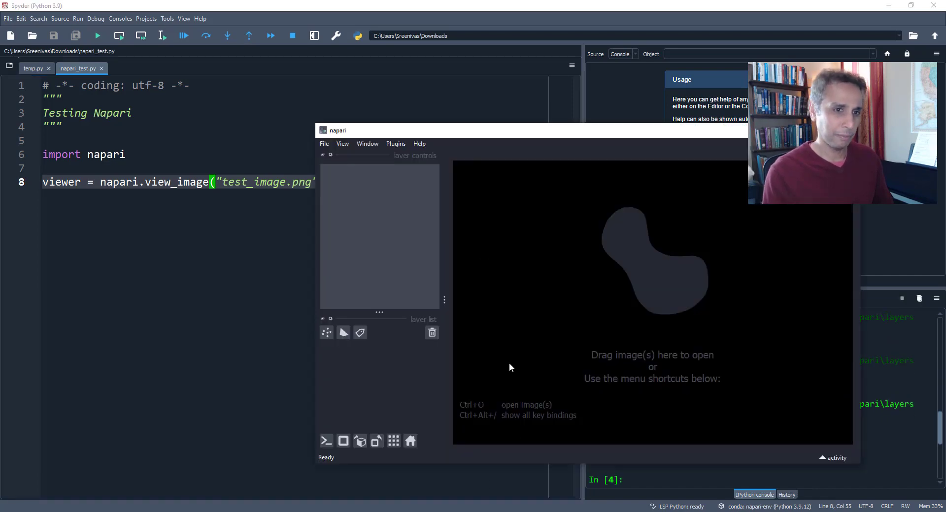
pyautogui.moveTo(498, 133); pyautogui.dragTo(370, 87)
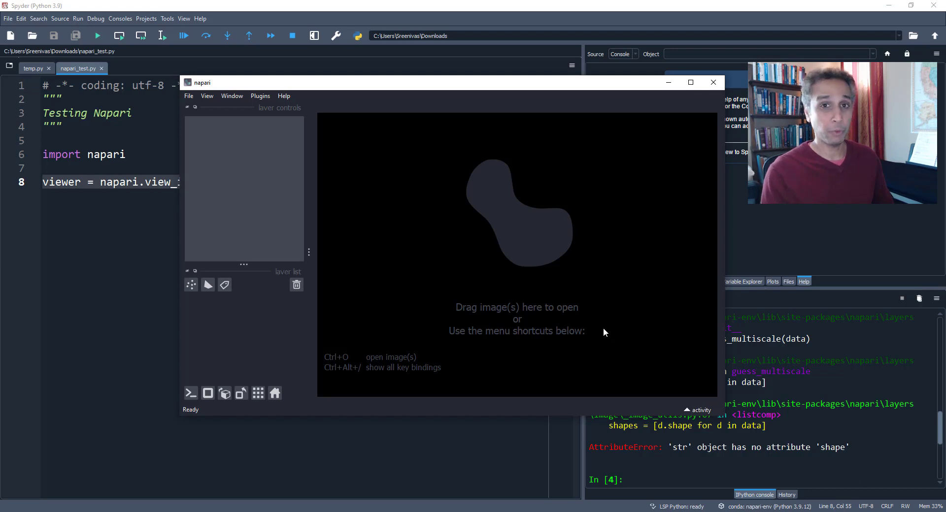
pyautogui.moveTo(418, 80); pyautogui.dragTo(429, 99)
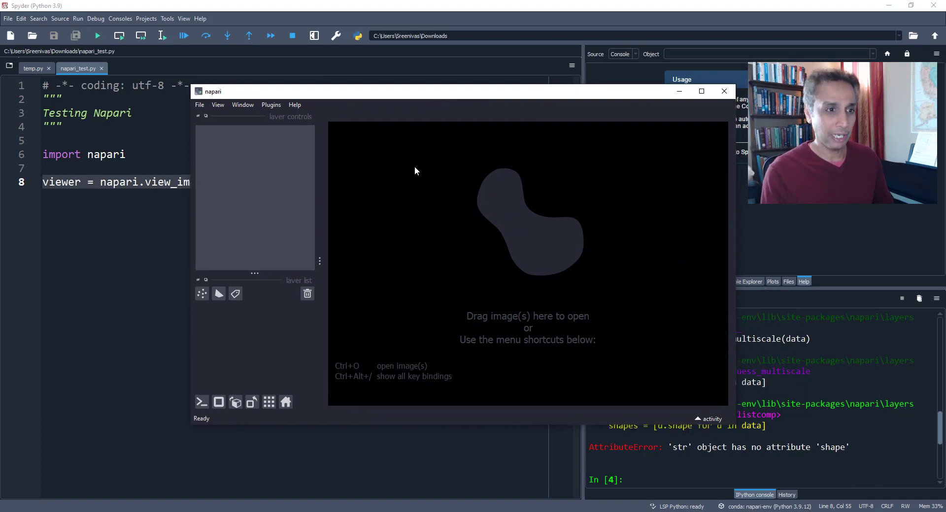
# Step: Open test_image.png from the Downloads folder in napari through File > Open File(s)
pyautogui.click(199, 105)
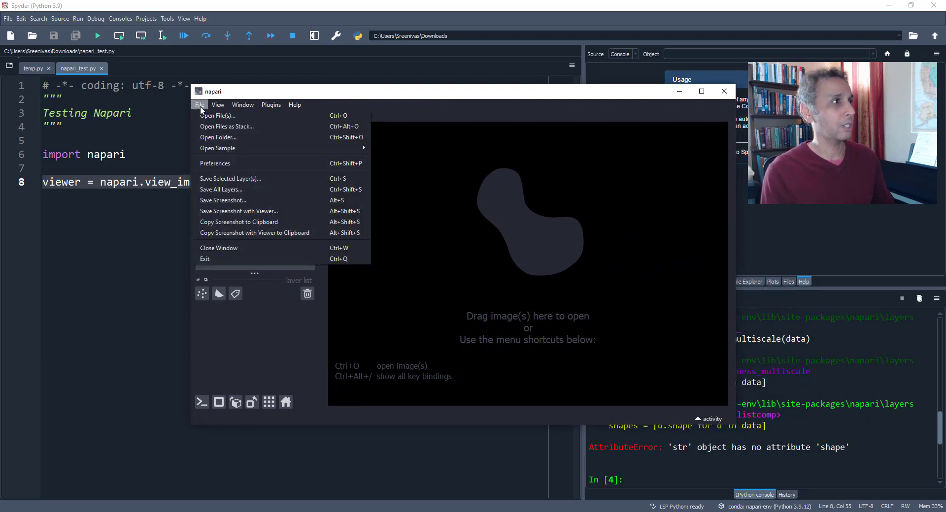
pyautogui.click(213, 118)
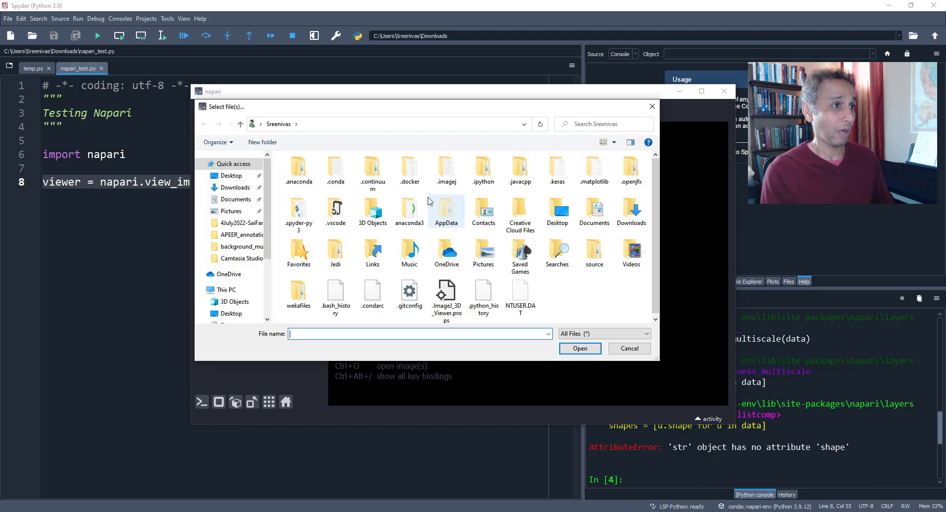
pyautogui.click(231, 188)
pyautogui.click(314, 195)
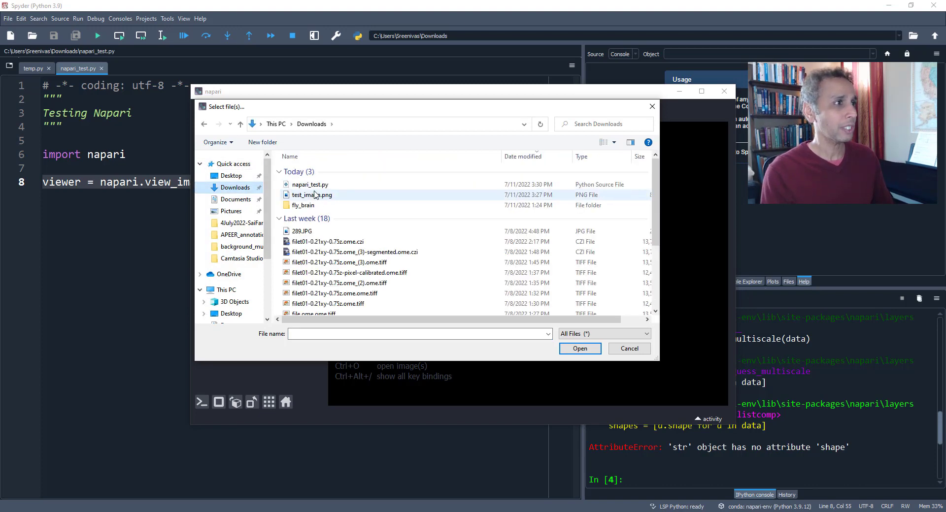
pyautogui.doubleClick(315, 196)
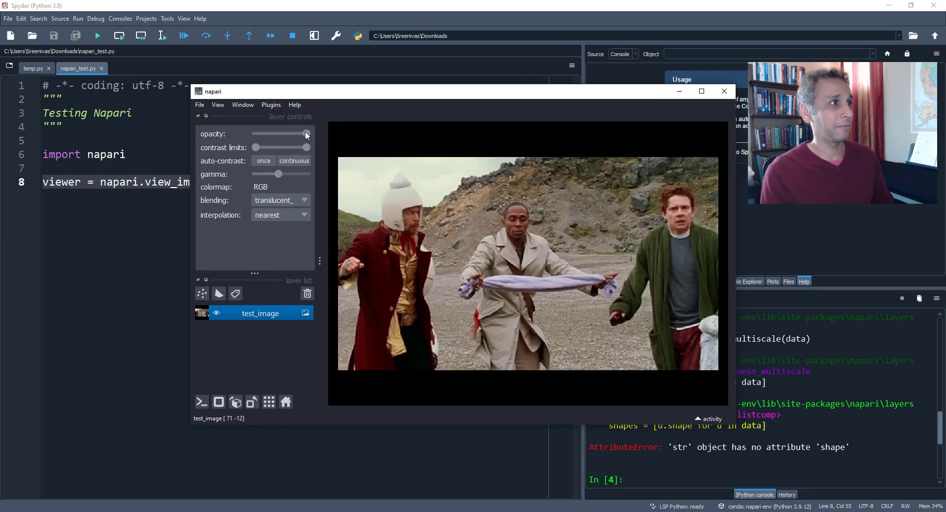
# Step: Lower the test_image layer's opacity and bring up napari's File menu
pyautogui.moveTo(306, 133); pyautogui.dragTo(314, 154)
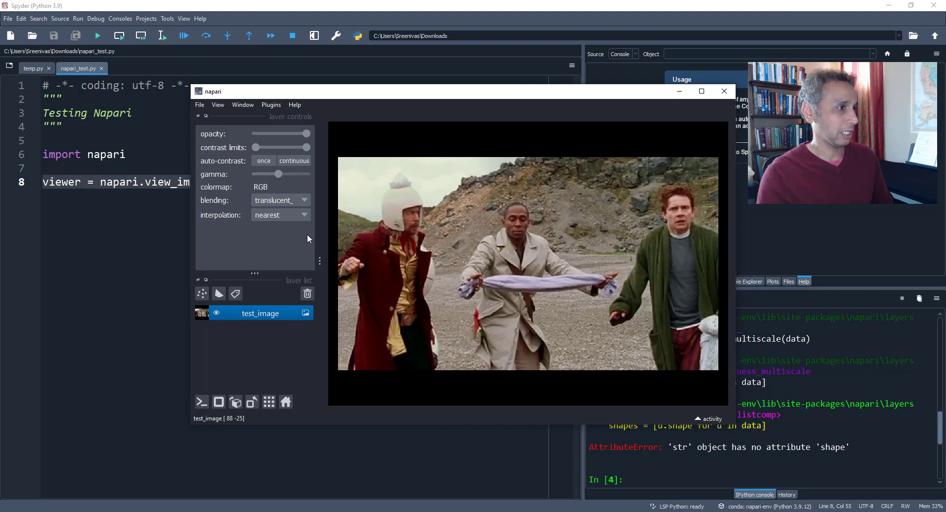
pyautogui.click(200, 105)
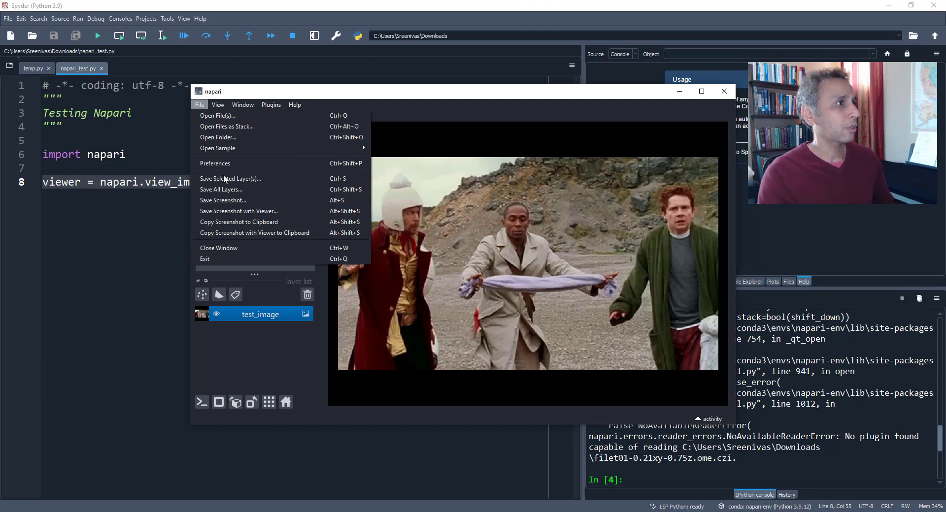
# Step: Attempt to open filet01-0.21xy-0.75z.ome.czi from Downloads in napari
pyautogui.click(217, 115)
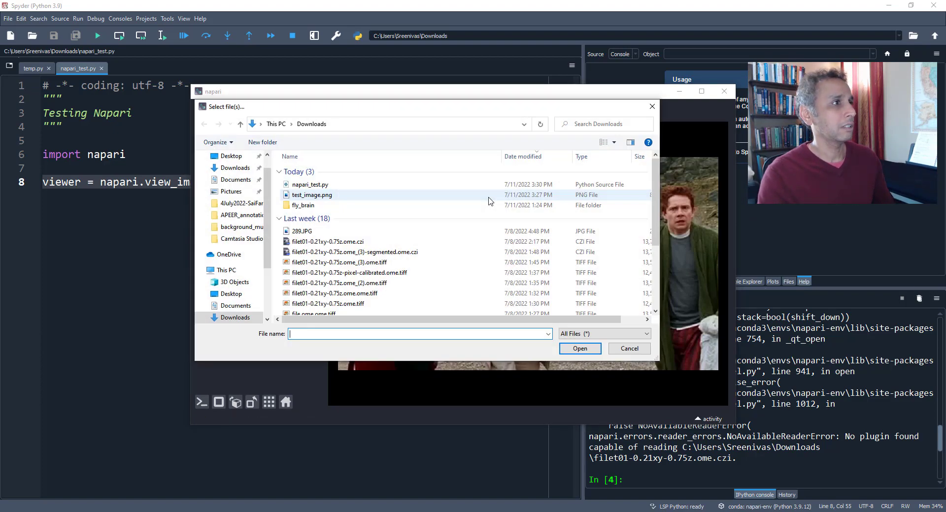
pyautogui.click(337, 243)
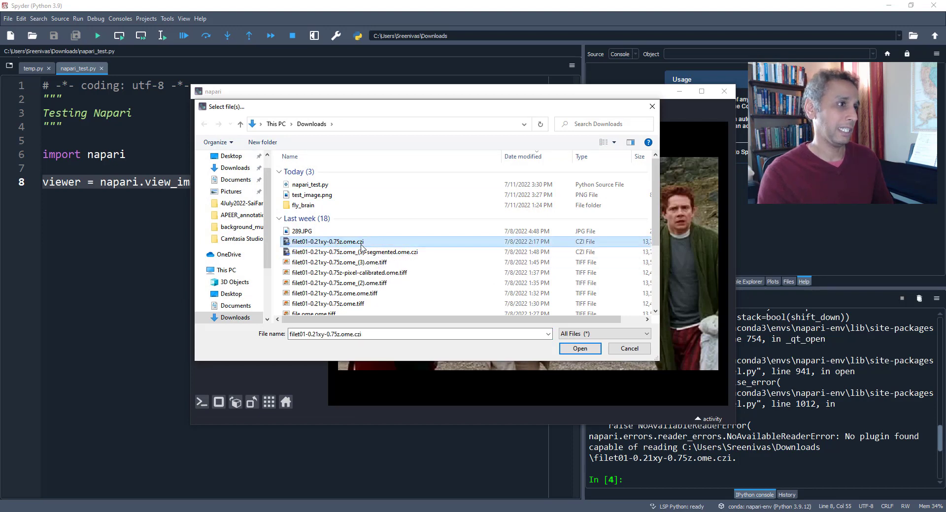
pyautogui.click(566, 348)
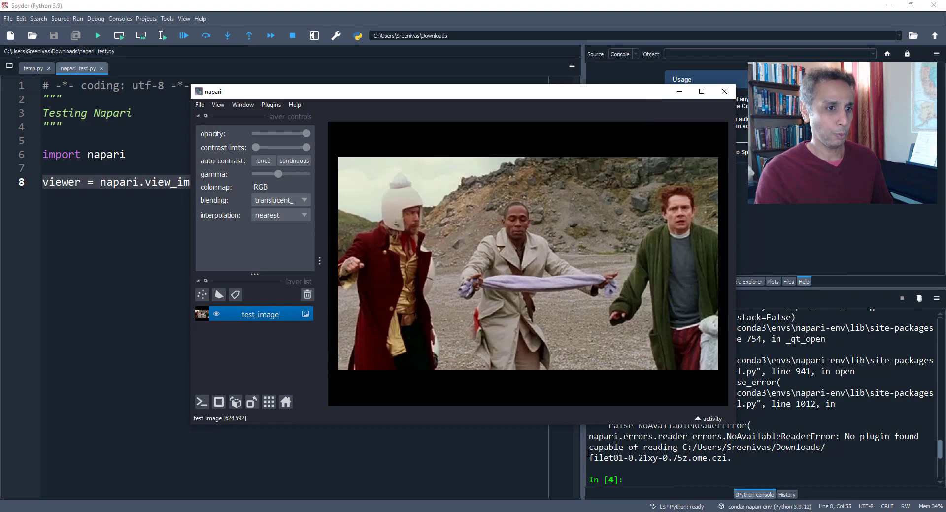
# Step: Read the no-reader traceback in Spyder's console, selecting the unreadable .czi file path
pyautogui.moveTo(541, 92); pyautogui.dragTo(498, 68)
pyautogui.scroll(-2, 654, 384)
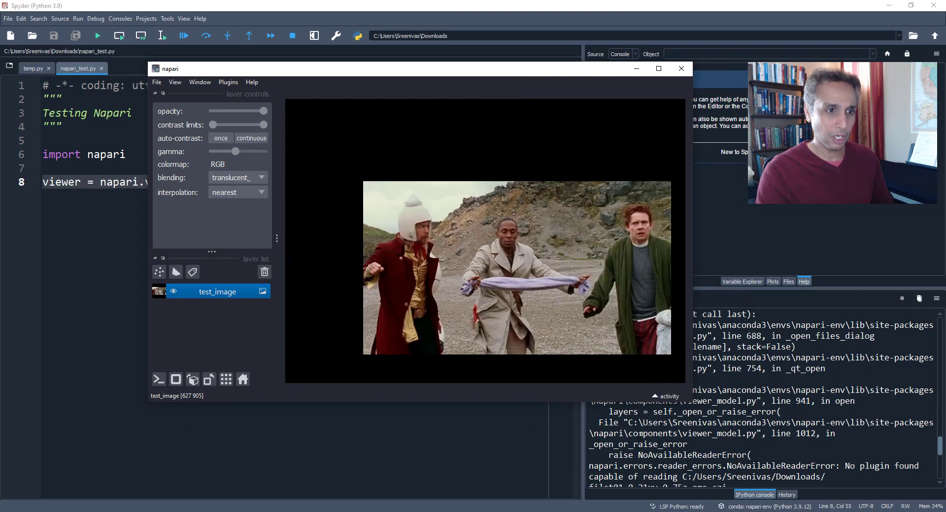
pyautogui.moveTo(639, 433); pyautogui.dragTo(751, 455)
pyautogui.scroll(-1, 745, 446)
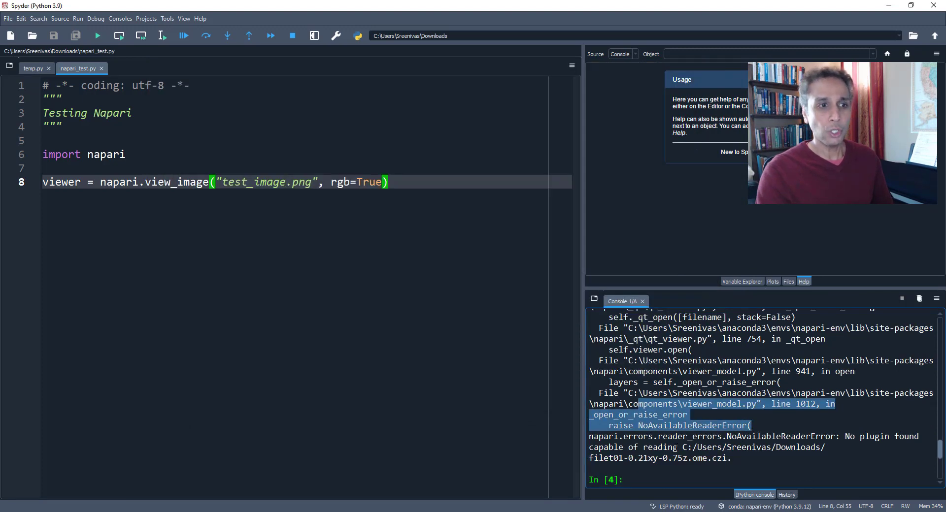
pyautogui.moveTo(677, 448); pyautogui.dragTo(748, 452)
pyautogui.moveTo(658, 448); pyautogui.dragTo(746, 456)
pyautogui.click(655, 448)
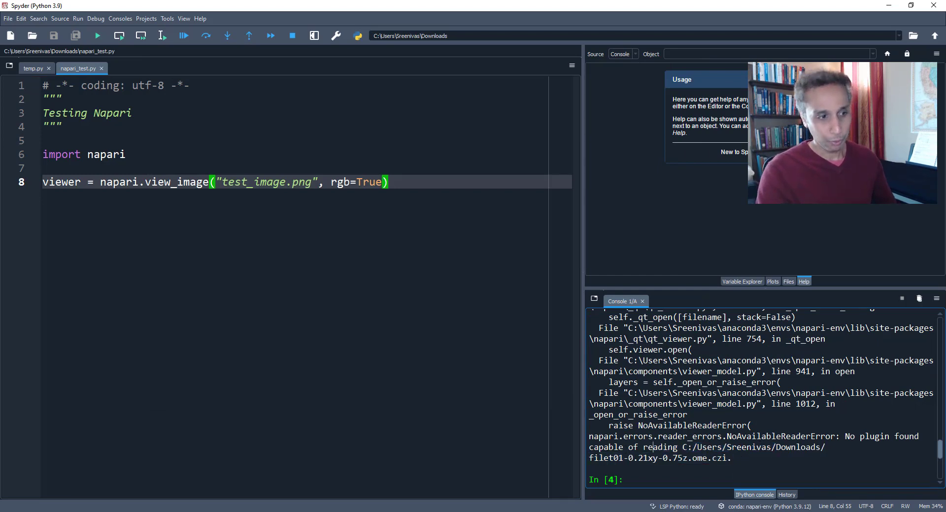
pyautogui.hotkey('alt', 'Tab')
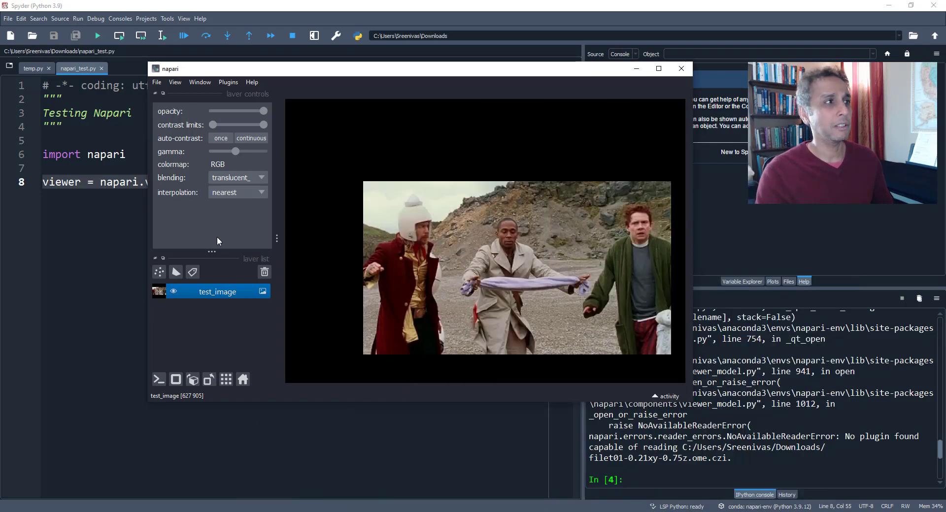
# Step: Drag filet01-0.21xy-0.75z.ome_(3).ome.tiff from Downloads into napari as a new layer
pyautogui.hotkey('alt', 'Tab')
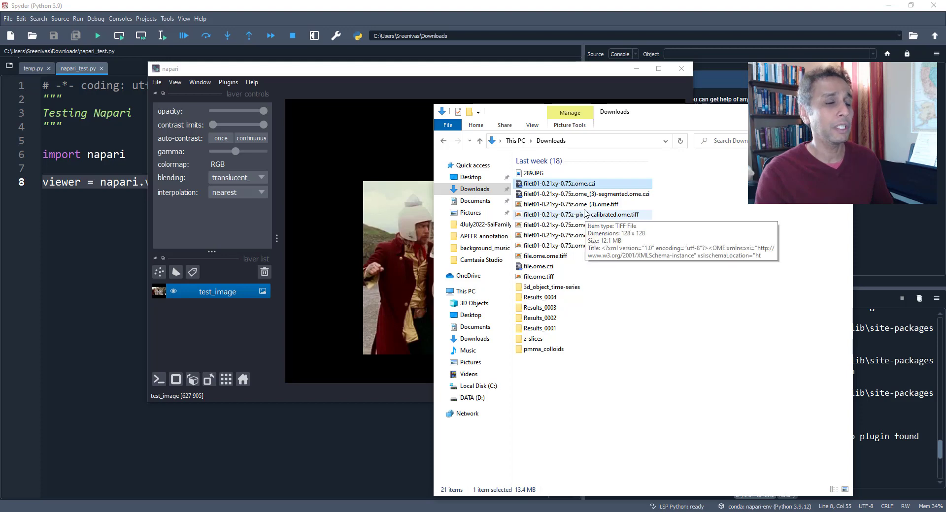
pyautogui.moveTo(582, 205); pyautogui.dragTo(373, 223)
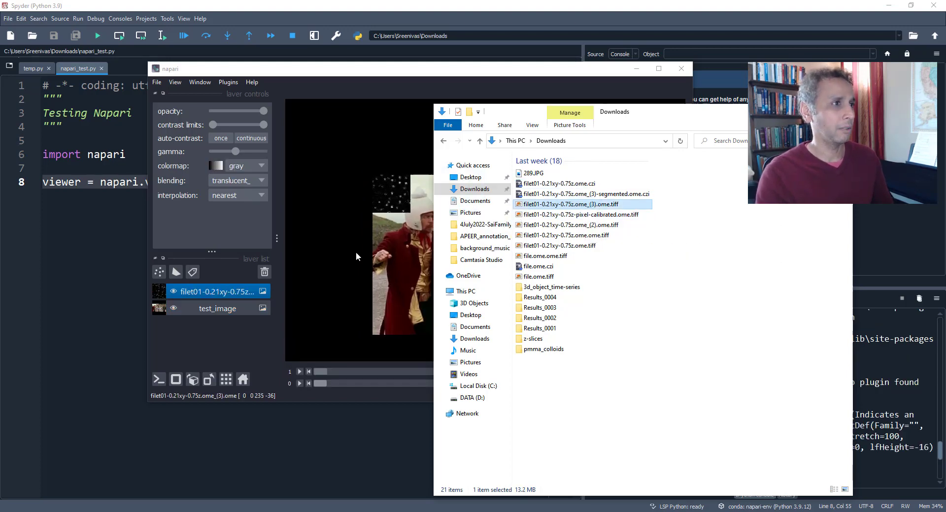
pyautogui.click(322, 266)
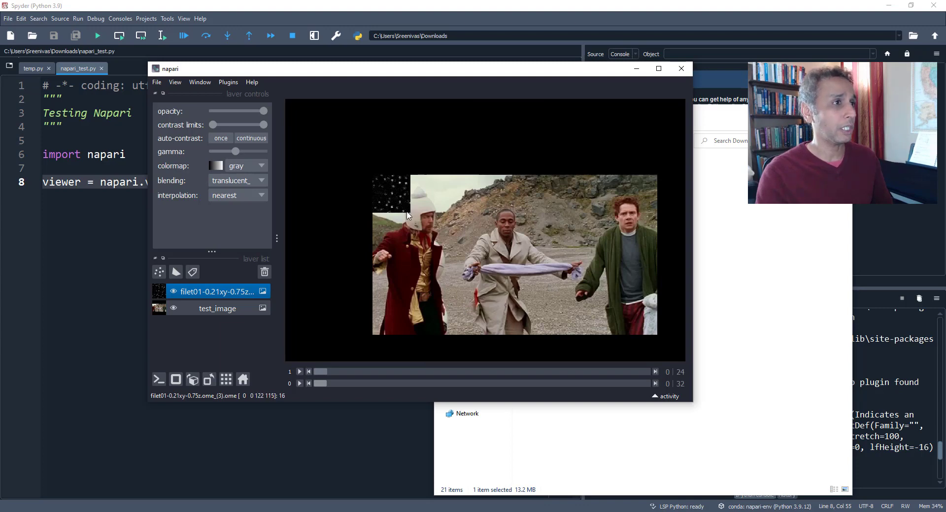
# Step: Toggle test_image and filet01 layer visibility to compare them, then move dimension slider 1 to 9
pyautogui.click(175, 306)
pyautogui.click(175, 307)
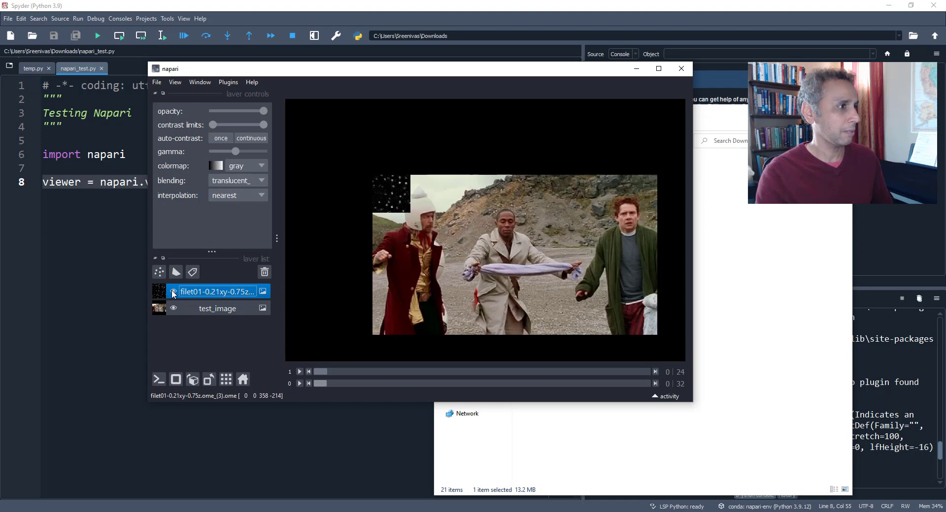
pyautogui.click(173, 292)
pyautogui.click(173, 292)
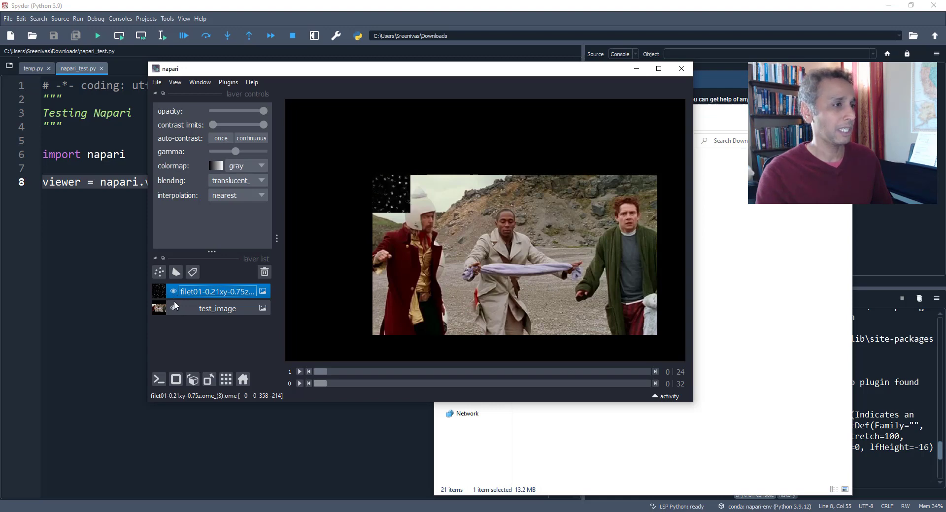
pyautogui.click(173, 308)
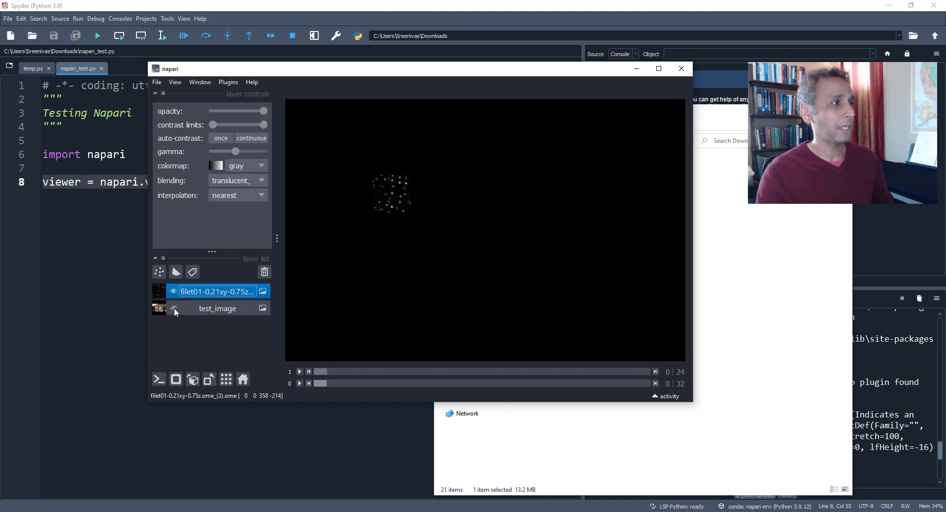
pyautogui.click(173, 309)
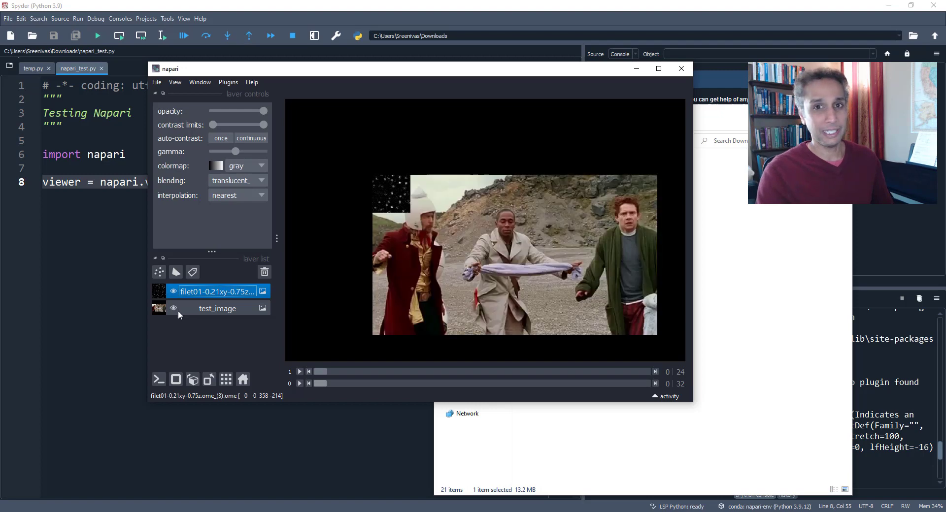
pyautogui.moveTo(323, 371)
pyautogui.mouseDown()
pyautogui.moveTo(657, 356)
pyautogui.moveTo(333, 366)
pyautogui.moveTo(628, 362)
pyautogui.moveTo(309, 376)
pyautogui.mouseUp()
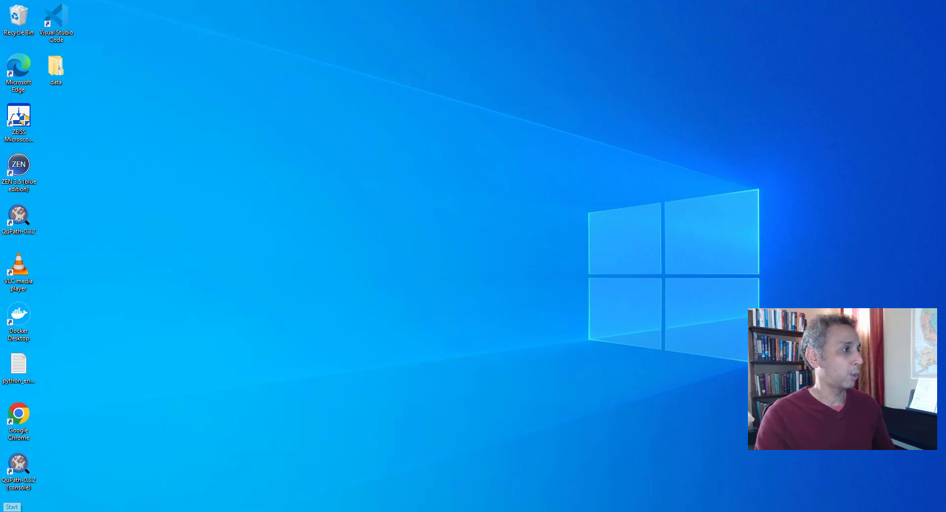
# Step: Launch Anaconda Prompt (anaconda3) from the Start menu's Anaconda3 group and position its window
pyautogui.click(12, 511)
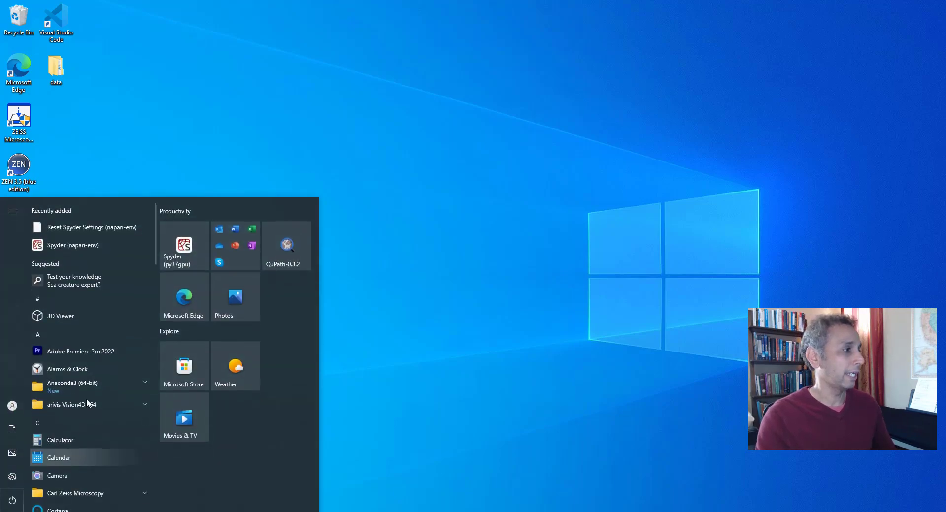
pyautogui.click(145, 384)
pyautogui.scroll(-5, 129, 368)
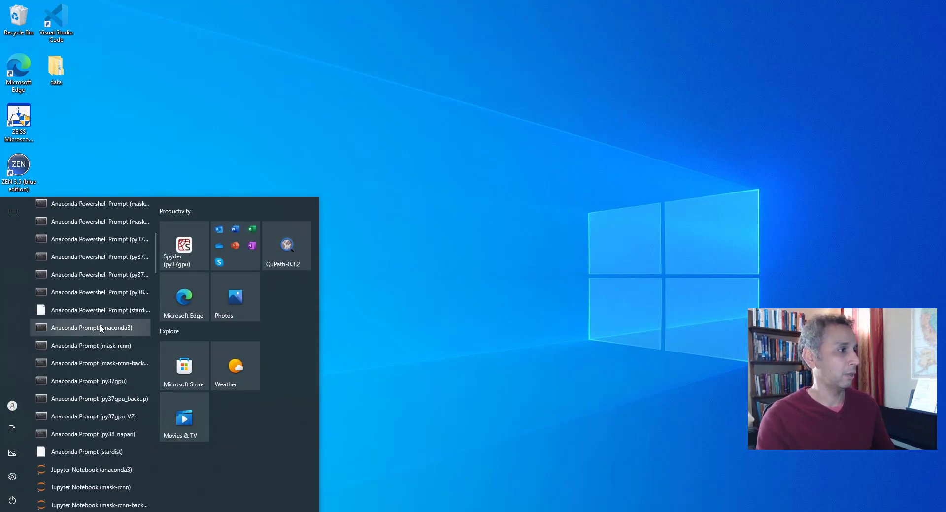
pyautogui.click(112, 329)
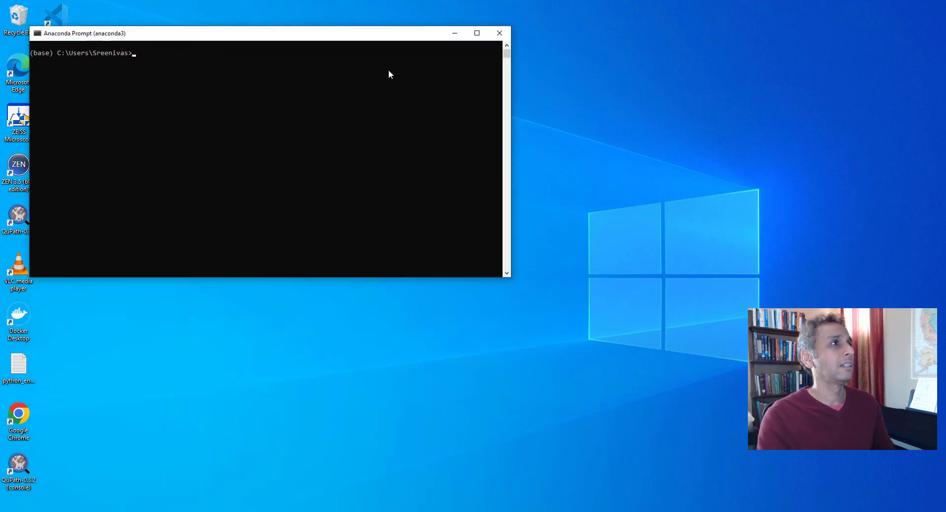
pyautogui.moveTo(353, 38); pyautogui.dragTo(517, 61)
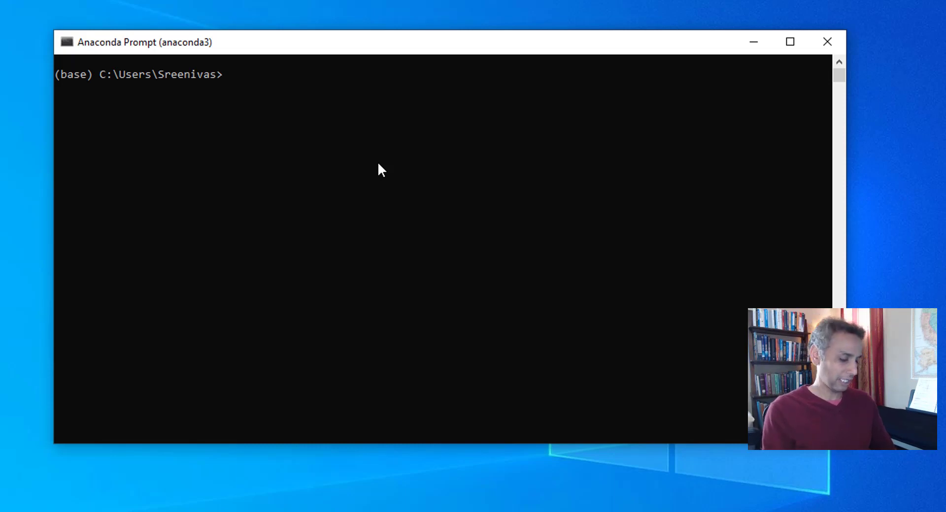
# Step: Run 'conda env list', copy the napari-env name, then run 'conda activate napari-env'
pyautogui.write('conda')
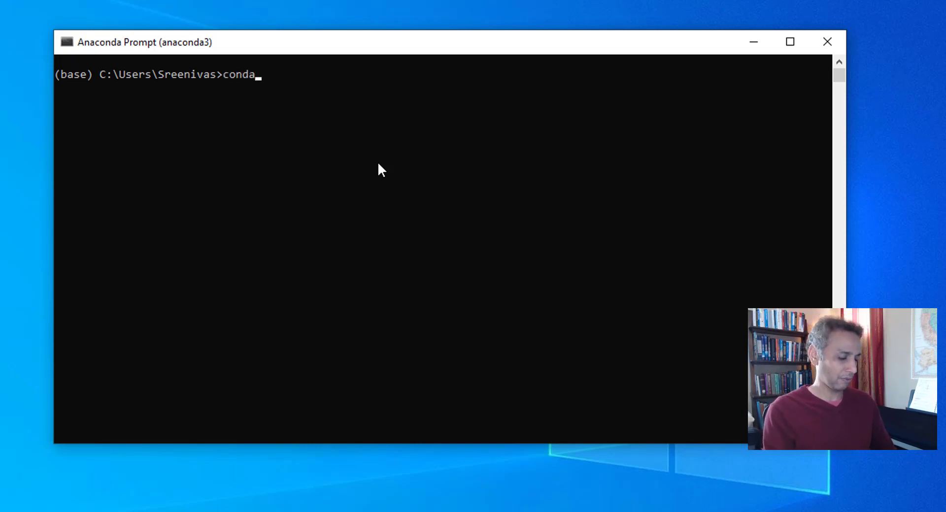
pyautogui.write(' env list')
pyautogui.press('Return')
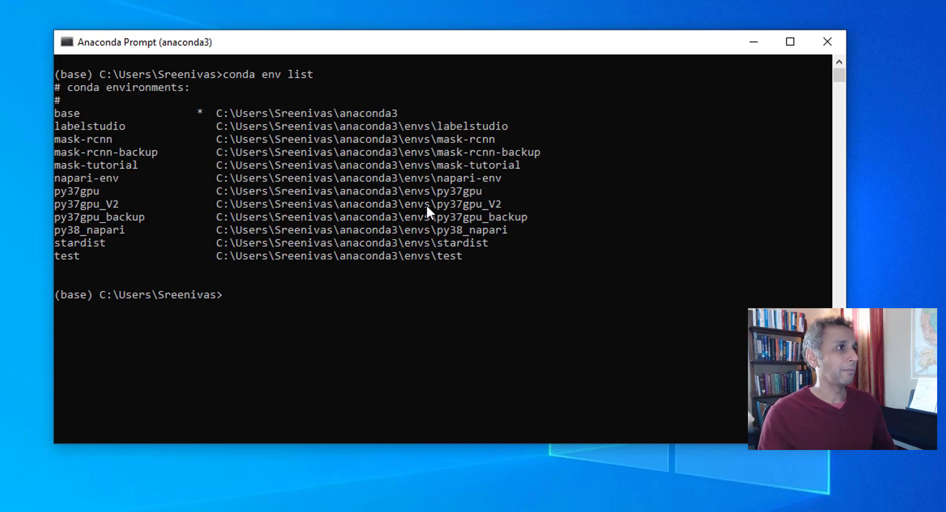
pyautogui.moveTo(55, 176); pyautogui.dragTo(100, 181)
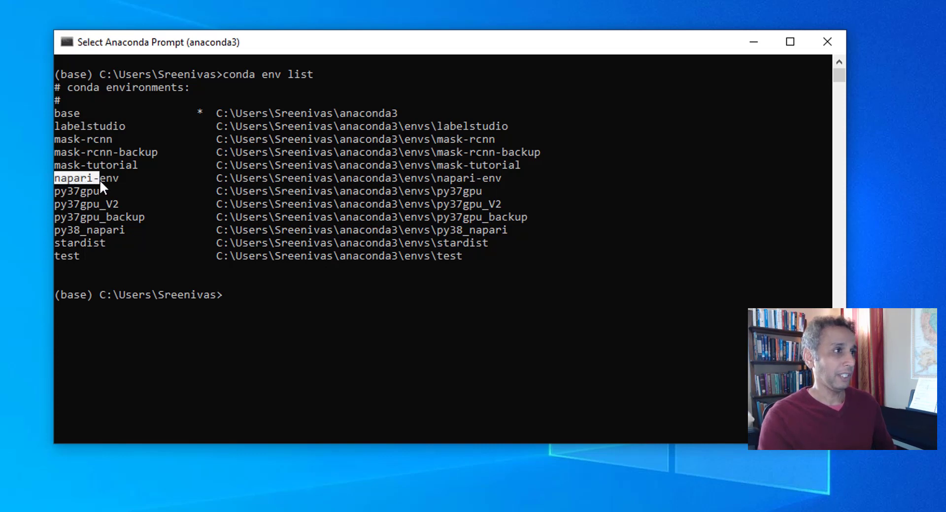
pyautogui.hotkey('ctrl', 'c')
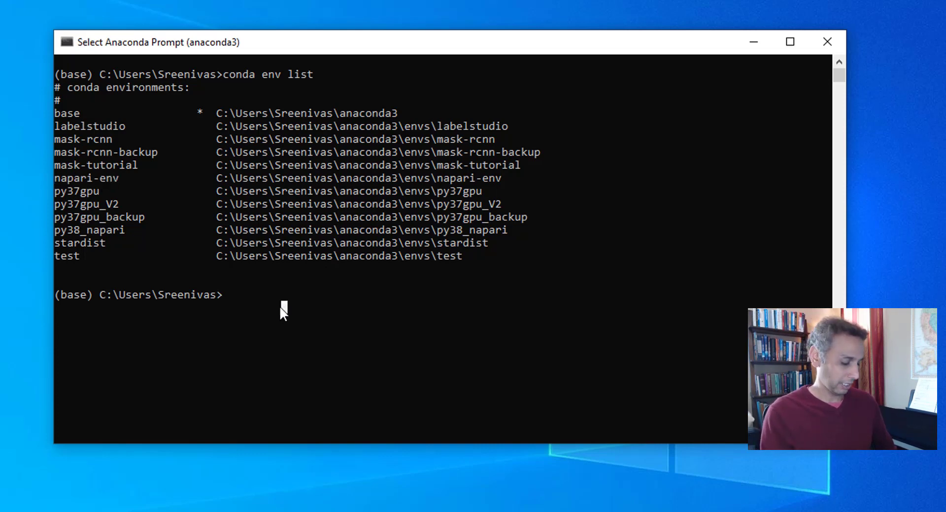
pyautogui.write('conda acti')
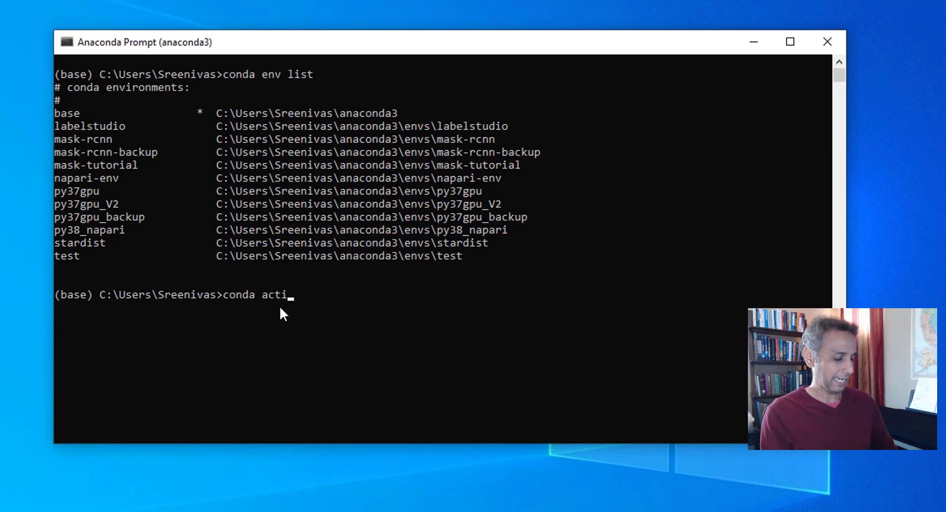
pyautogui.write('vate napari')
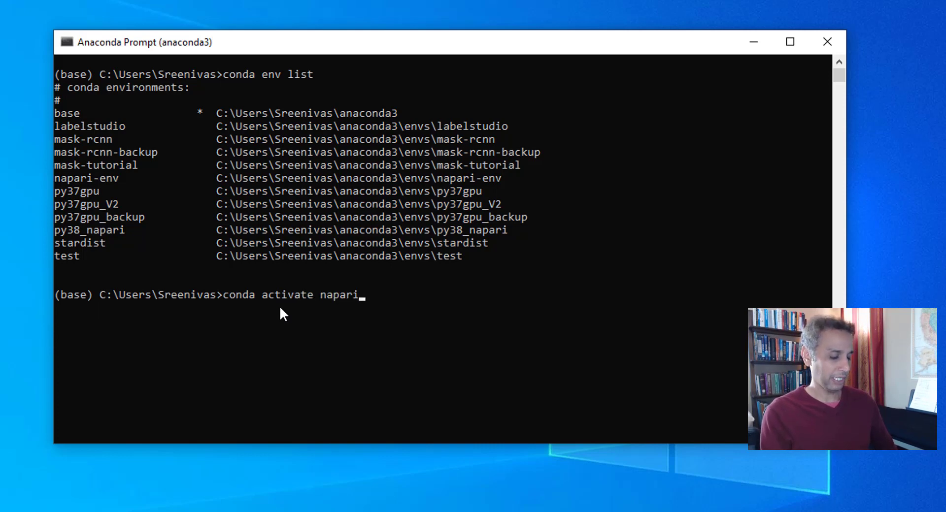
pyautogui.write('-env')
pyautogui.press('Return')
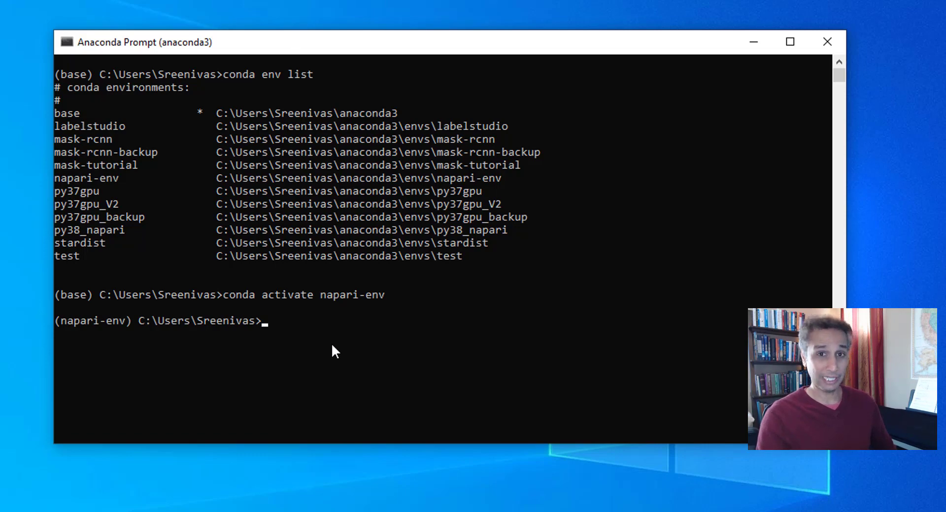
# Step: Start python, run 'import napari', then 'napari.Viewer()' to open an empty viewer
pyautogui.write('pyt')
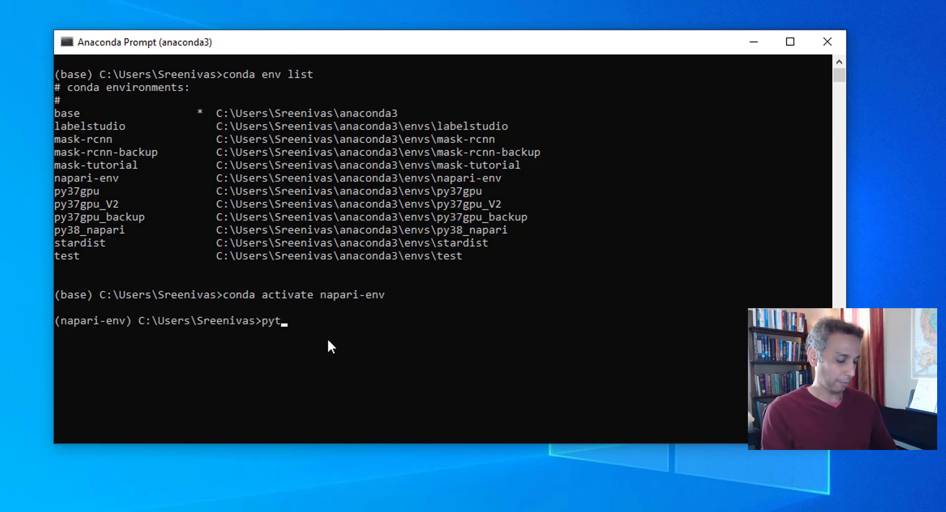
pyautogui.write('hon')
pyautogui.press('Return')
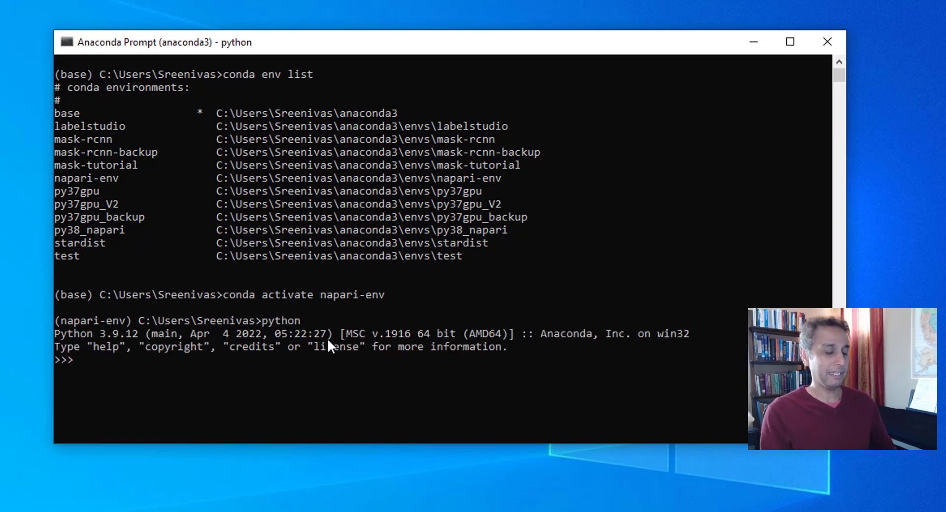
pyautogui.write('import ')
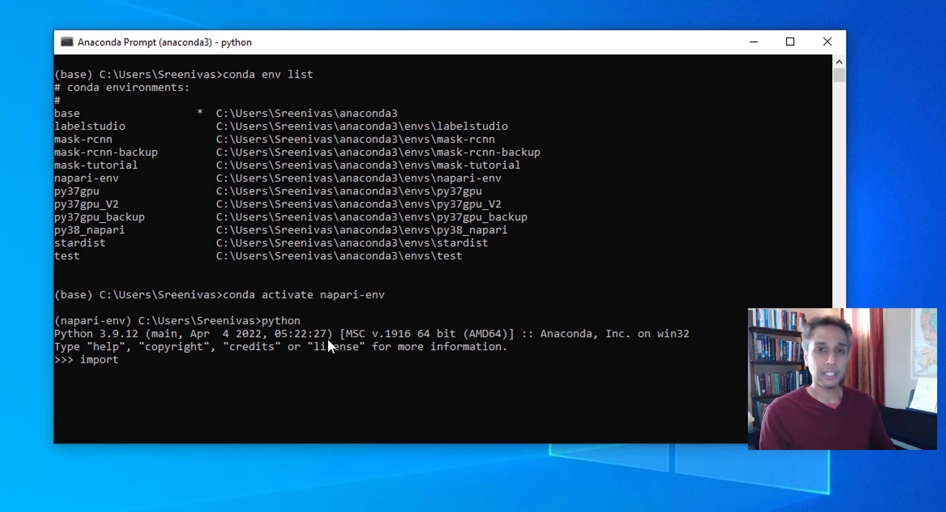
pyautogui.write('napari')
pyautogui.press('Return')
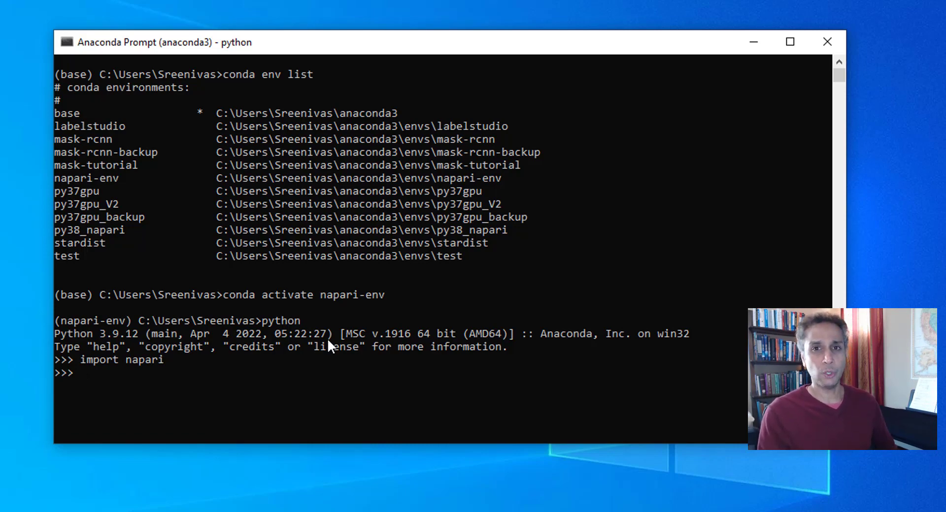
pyautogui.write('napa')
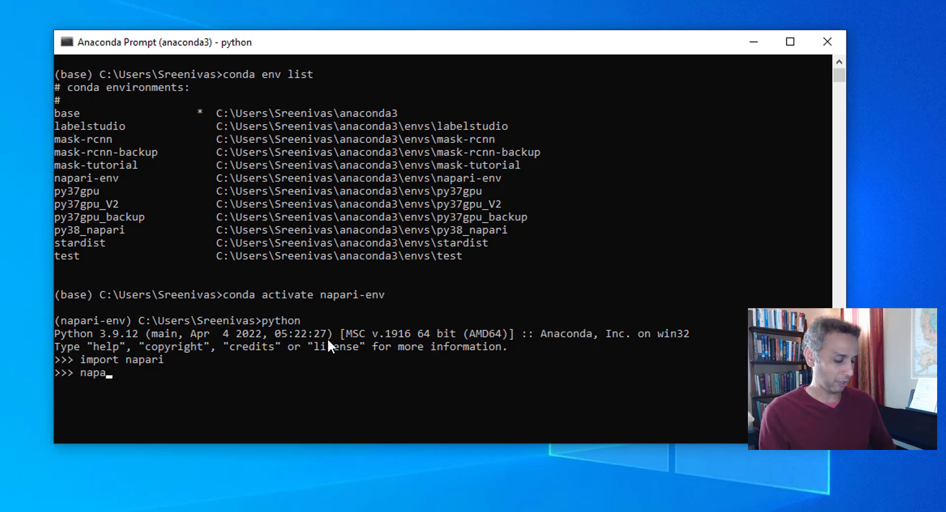
pyautogui.write('ri.Viewer')
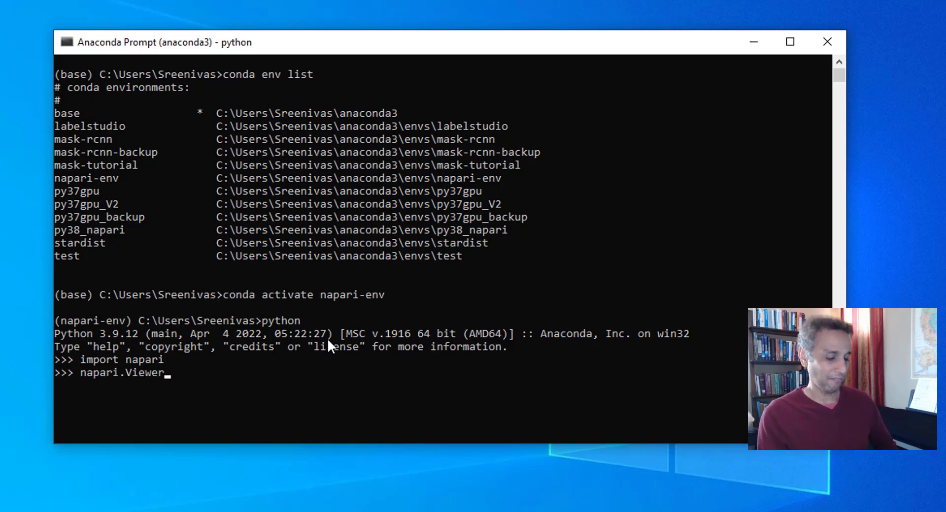
pyautogui.write('()')
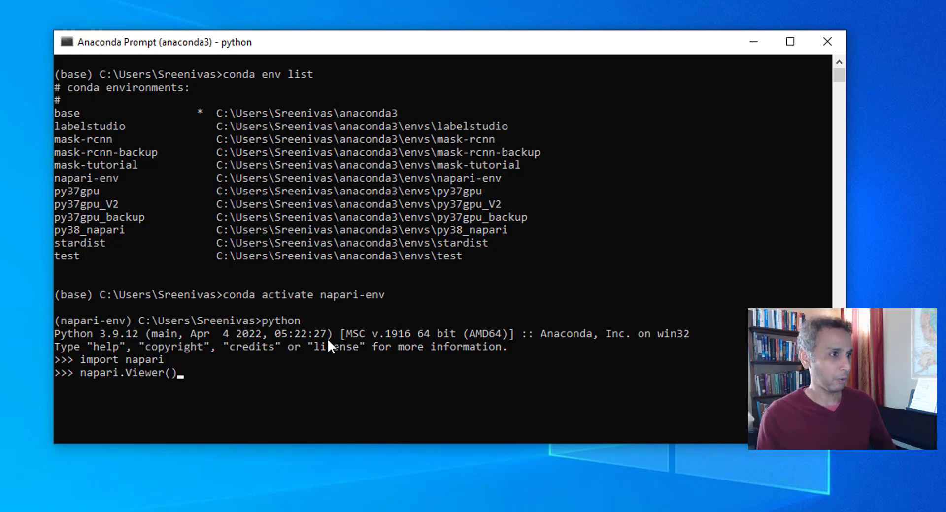
pyautogui.press('Return')
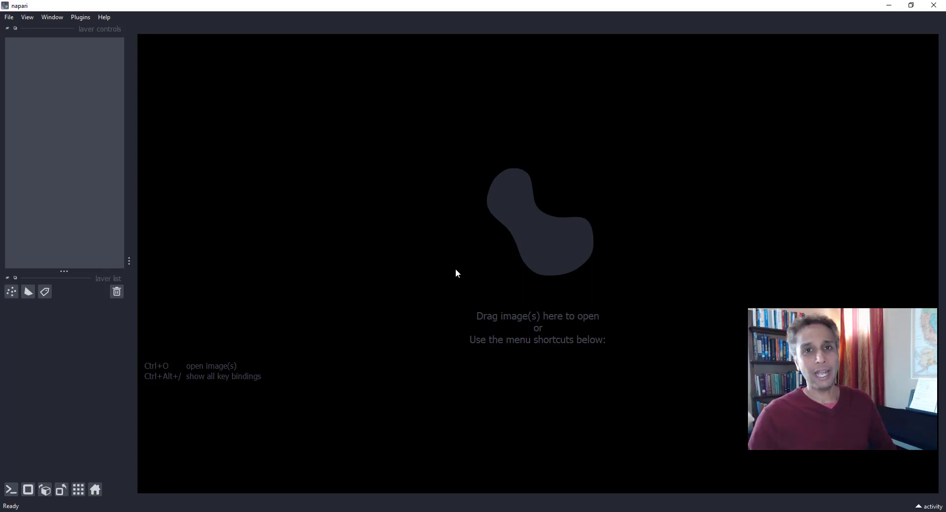
# Step: Open filet01-0.21xy-0.75z-pixel-calibrated.ome.tiff from Downloads with Ctrl+O
pyautogui.click(9, 17)
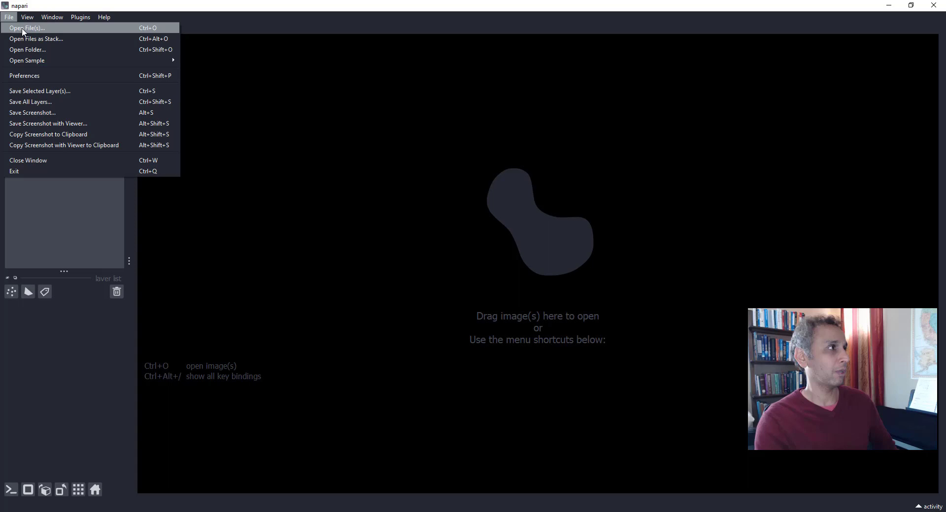
pyautogui.click(9, 17)
pyautogui.hotkey('ctrl', 'o')
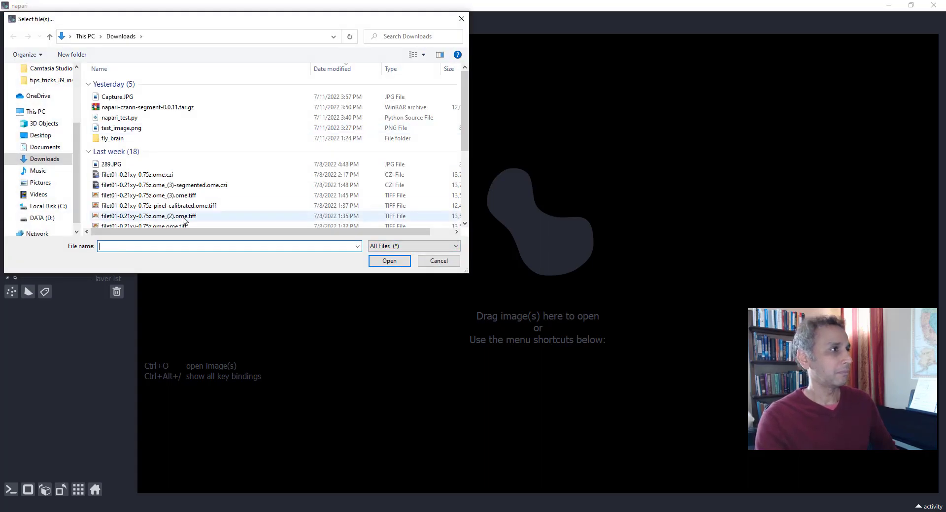
pyautogui.doubleClick(182, 210)
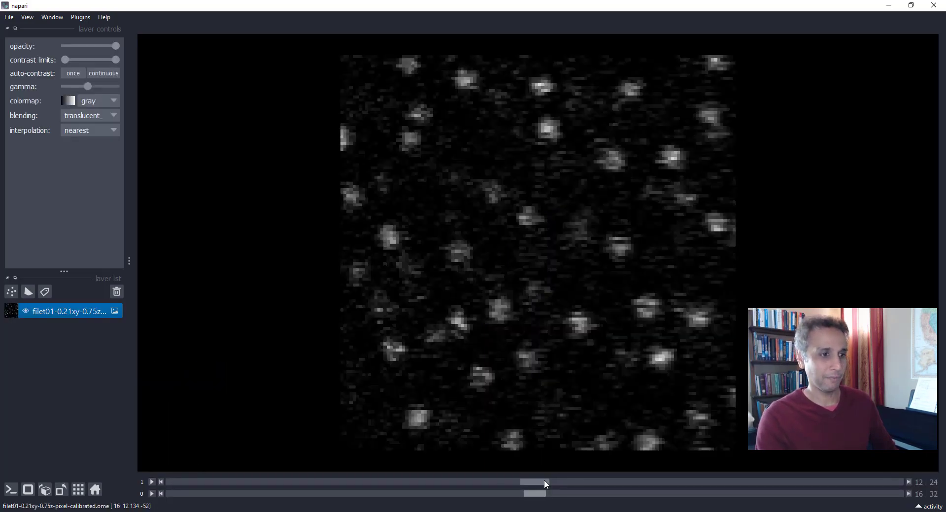
# Step: Drag both napari dimension sliders to slice 19 of the OME-TIFF stack
pyautogui.moveTo(544, 482); pyautogui.dragTo(753, 482)
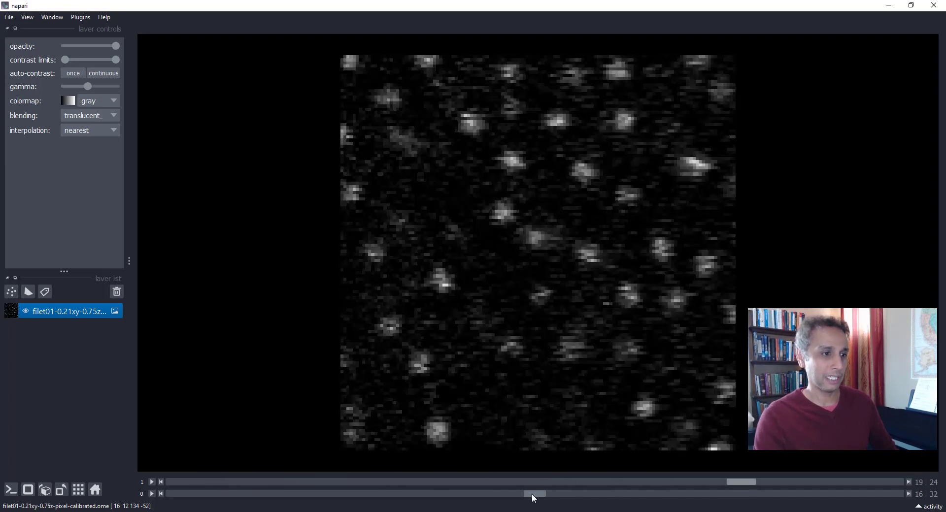
pyautogui.moveTo(532, 495); pyautogui.dragTo(600, 494)
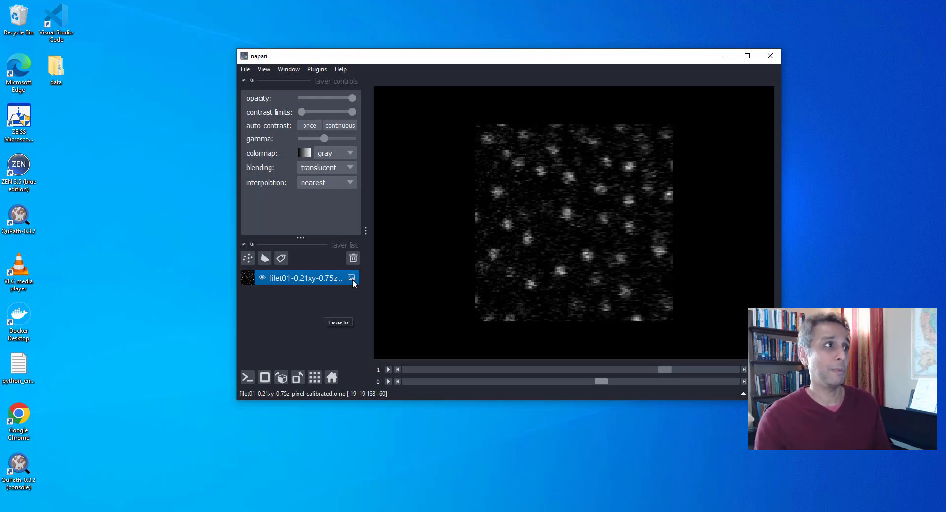
# Step: Open the Plugins menu to list the CZANN segmentation and OME metadata viewer plugins
pyautogui.click(318, 74)
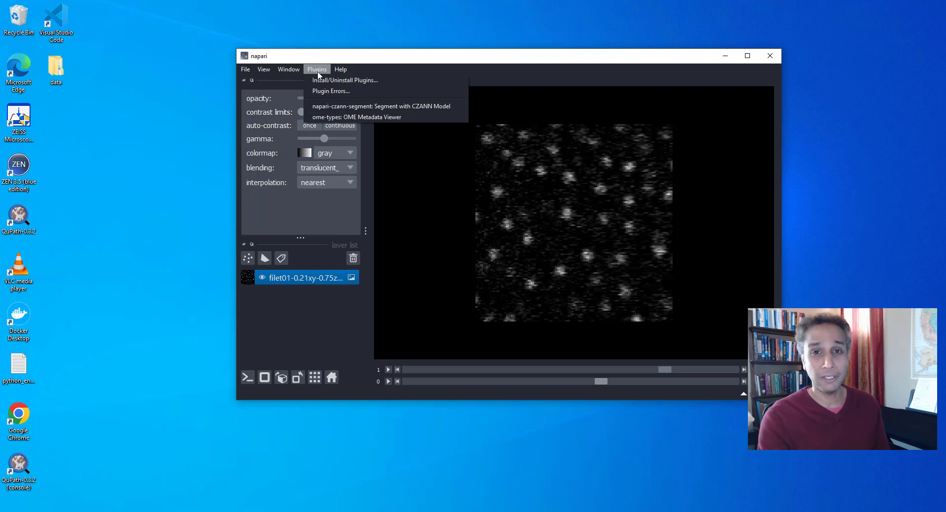